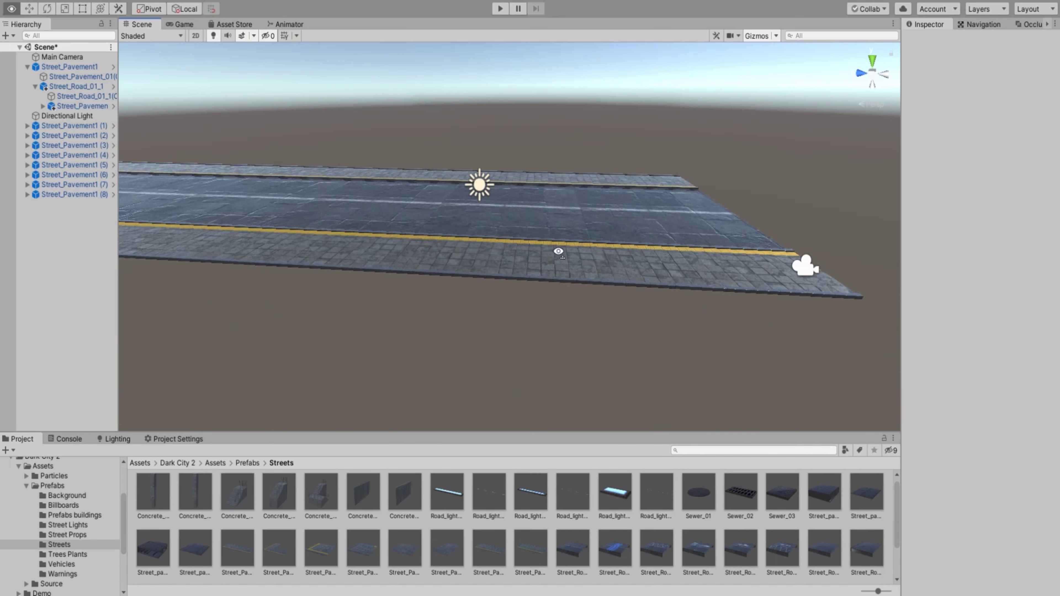
# Place a Street_Pavement3A piece, rotate it 180 degrees on Y, and line it up with the pavement.
pyautogui.click(447, 547)
pyautogui.press('Left')
pyautogui.press('Left')
pyautogui.press('Left')
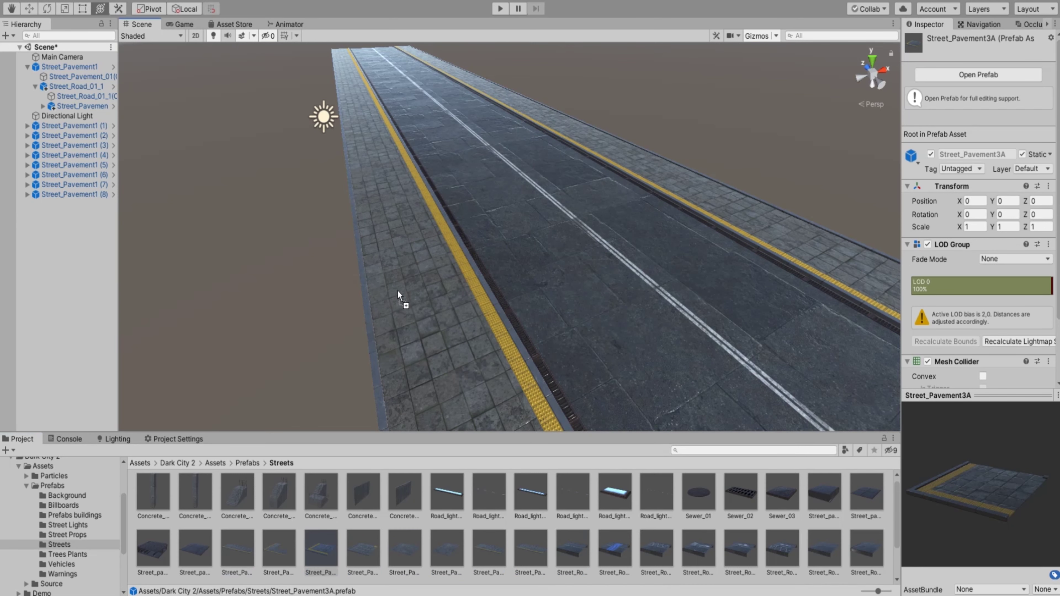
pyautogui.moveTo(398, 291); pyautogui.dragTo(489, 221)
pyautogui.click(1011, 111)
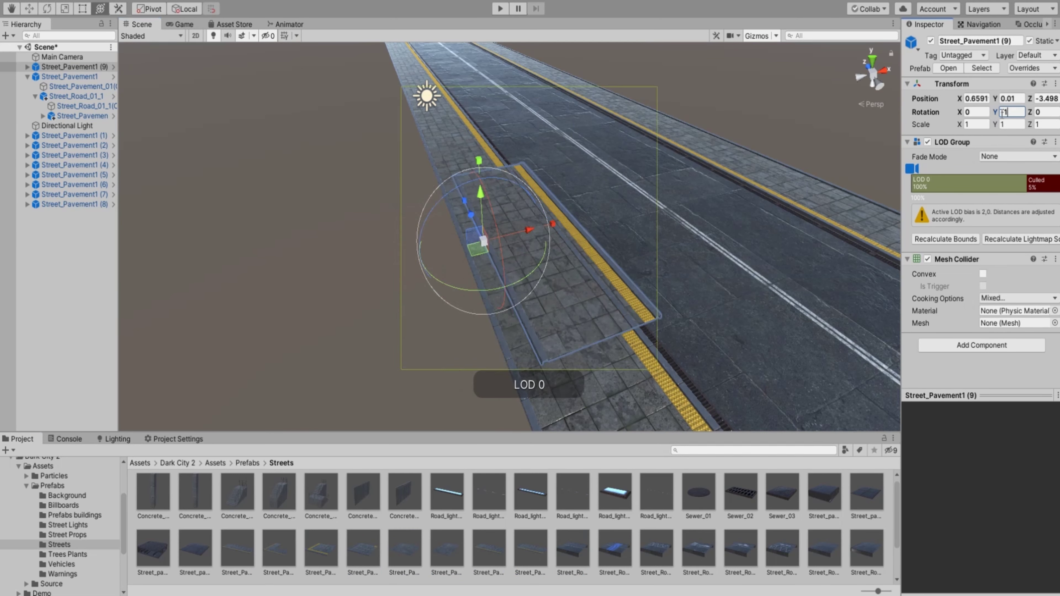
pyautogui.write('80')
pyautogui.press('Return')
pyautogui.moveTo(484, 241); pyautogui.dragTo(480, 234)
pyautogui.moveTo(417, 292)
pyautogui.keyDown('alt'); pyautogui.mouseDown()
pyautogui.moveTo(512, 297)
pyautogui.moveTo(485, 146)
pyautogui.moveTo(400, 341)
pyautogui.mouseUp(); pyautogui.keyUp('alt')
pyautogui.click(486, 146)
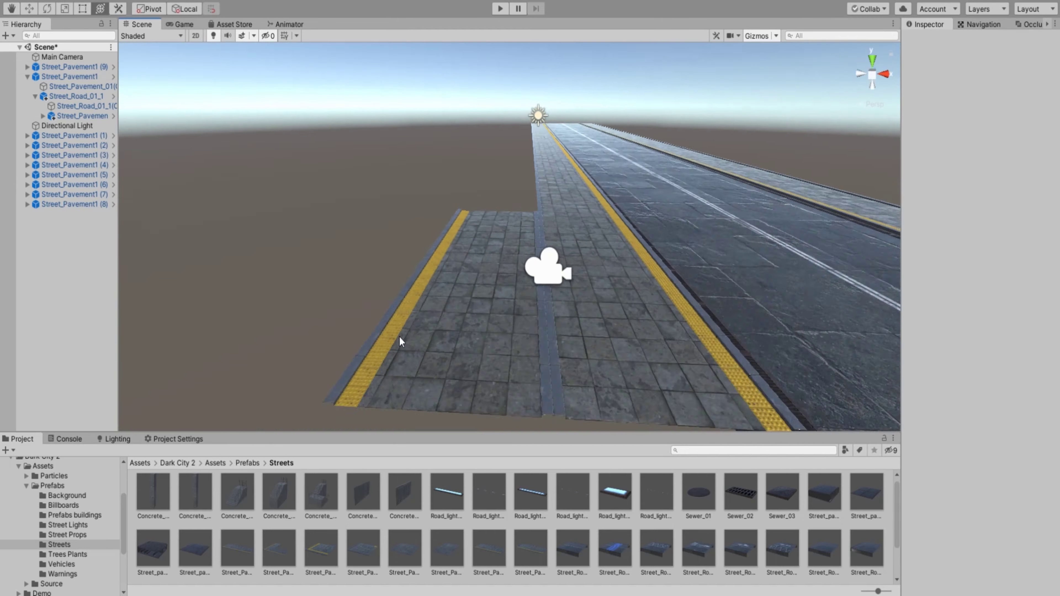
# Add another street piece from the road prefabs beside the pavement.
pyautogui.scroll(2, 400, 341)
pyautogui.click(573, 547)
pyautogui.scroll(-1, 184, 566)
pyautogui.moveTo(574, 294); pyautogui.dragTo(658, 112)
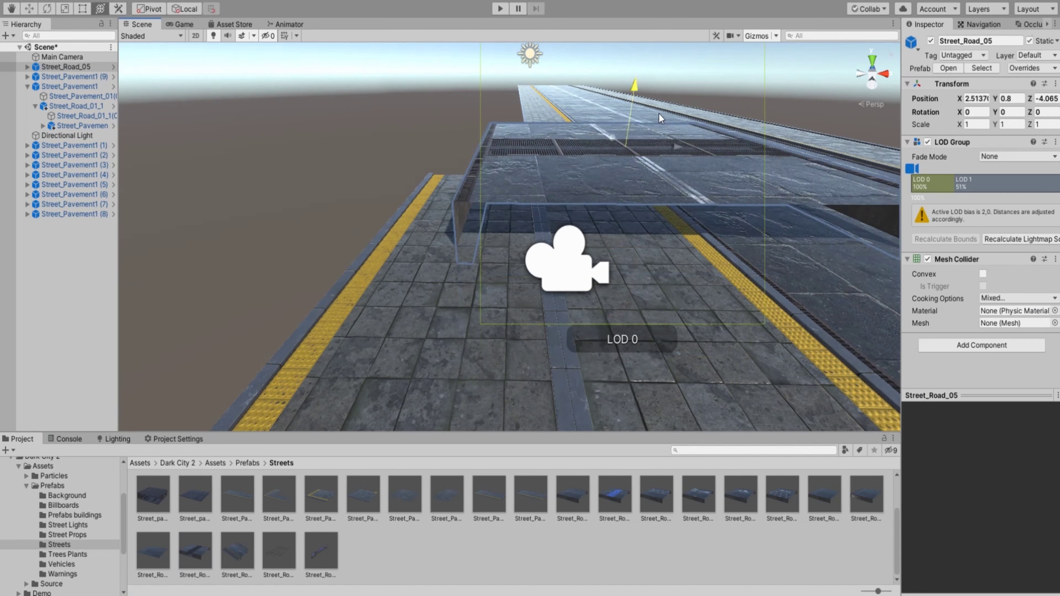
pyautogui.press('f')
pyautogui.write('90')
pyautogui.press('Return')
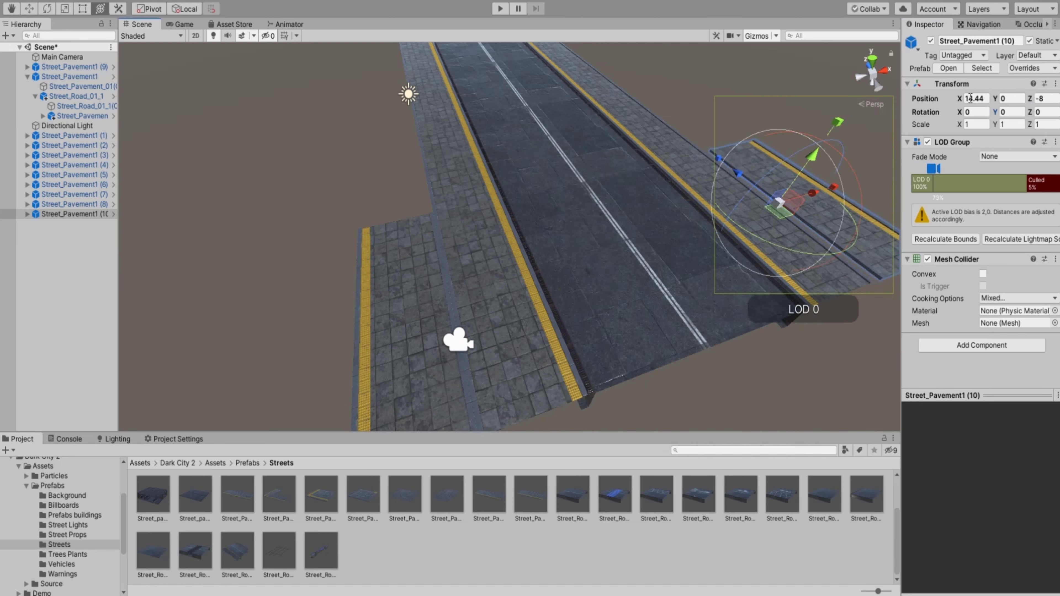
# Duplicate the pavement pieces and move the copies to Z 24.
pyautogui.hotkey('ctrl', 'd')
pyautogui.press('f')
pyautogui.hotkey('ctrl', 'd')
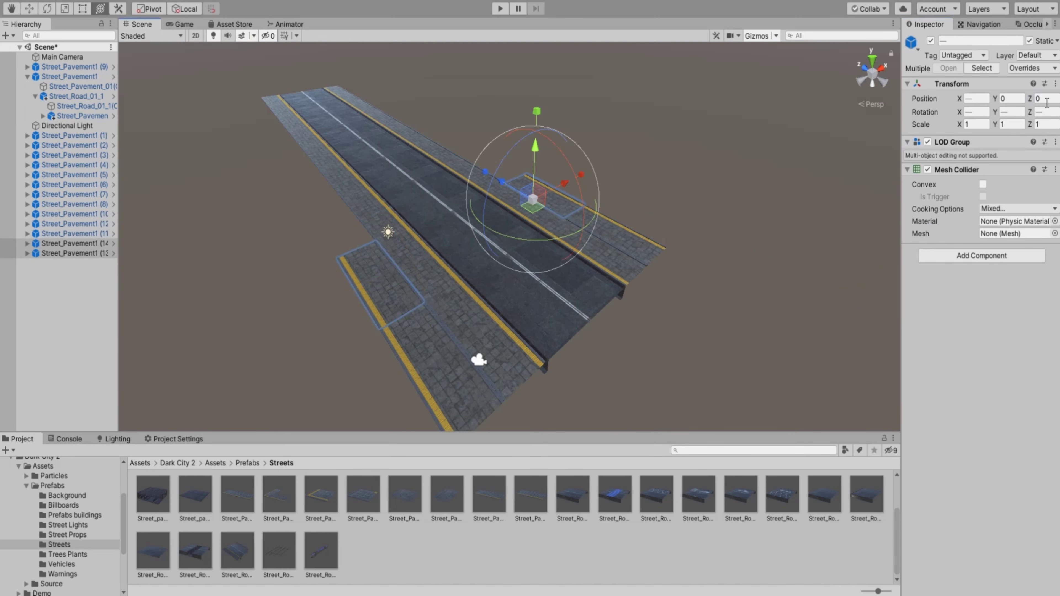
pyautogui.hotkey('ctrl', 'd')
# Make another set of pavement copies and offset them to Z 40.
pyautogui.hotkey('ctrl', 'd')
pyautogui.hotkey('ctrl', 'd')
pyautogui.doubleClick(1045, 98)
pyautogui.write('24')
pyautogui.press('Return')
pyautogui.hotkey('ctrl', 'd')
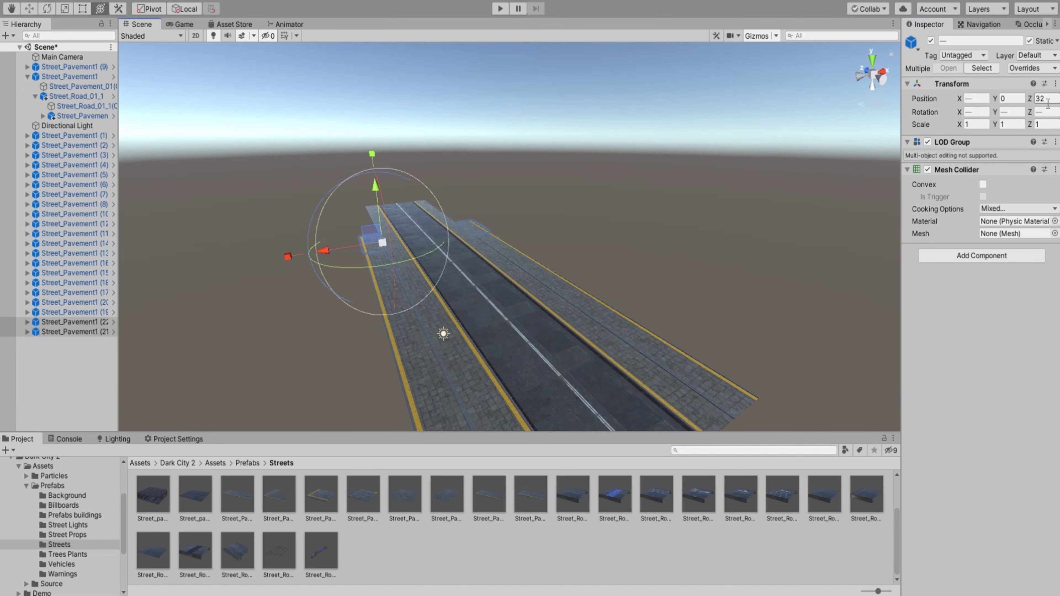
pyautogui.hotkey('ctrl', 'd')
pyautogui.write('40')
pyautogui.press('Return')
pyautogui.hotkey('ctrl', 'd')
pyautogui.hotkey('ctrl', 'd')
# Place Warehouse_02_L1 from the building prefabs beside the pavement.
pyautogui.click(75, 515)
pyautogui.moveTo(195, 551); pyautogui.dragTo(485, 386)
pyautogui.scroll(2, 525, 174)
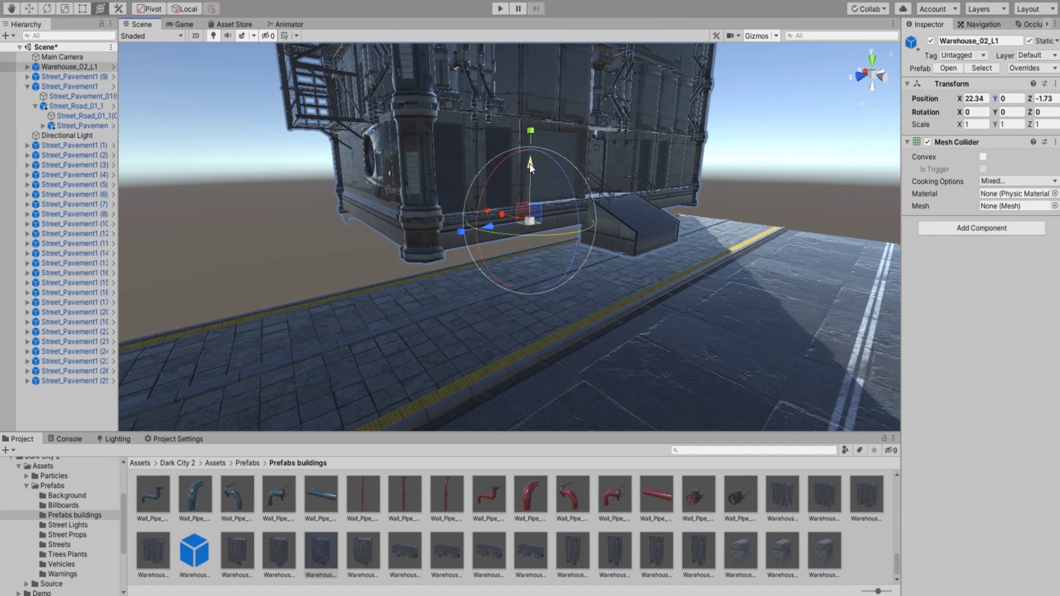
# Delete the warehouse and bring Building_03_B_L0 into the scene.
pyautogui.keyDown('alt'); pyautogui.moveTo(525, 175); pyautogui.dragTo(584, 188); pyautogui.keyUp('alt')
pyautogui.press('Delete')
pyautogui.scroll(5, 504, 534)
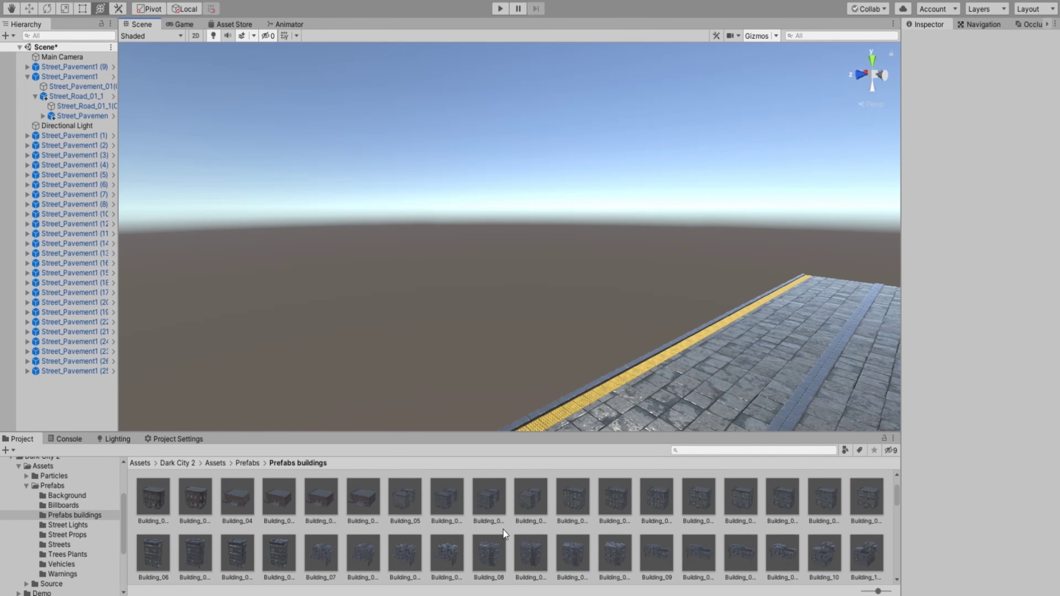
pyautogui.scroll(2, 504, 534)
pyautogui.moveTo(740, 497)
pyautogui.mouseDown()
pyautogui.moveTo(549, 260)
pyautogui.moveTo(548, 236)
pyautogui.mouseUp()
pyautogui.press('Delete')
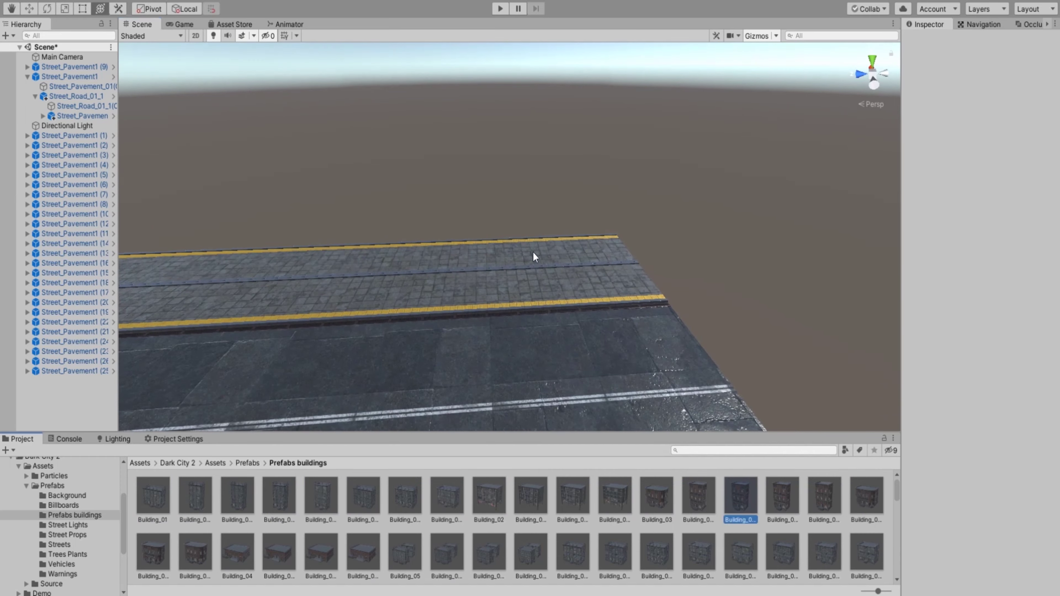
pyautogui.hotkey('ctrl', 'z')
# Rotate Building_03_B_L0 180 degrees on Y, lower it onto the ground, and move it back from the kerb.
pyautogui.moveTo(539, 277); pyautogui.dragTo(769, 182)
pyautogui.doubleClick(1010, 112)
pyautogui.write('180')
pyautogui.press('Return')
pyautogui.moveTo(543, 188)
pyautogui.keyDown('alt'); pyautogui.mouseDown()
pyautogui.moveTo(646, 140)
pyautogui.moveTo(661, 225)
pyautogui.mouseUp(); pyautogui.keyUp('alt')
pyautogui.scroll(5, 753, 308)
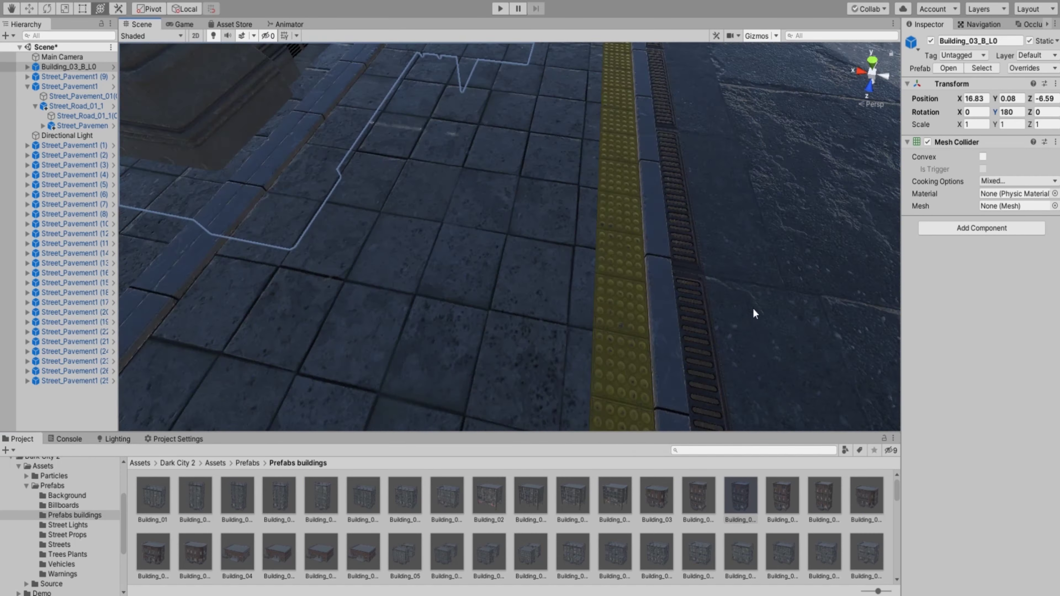
pyautogui.scroll(-5, 753, 308)
pyautogui.moveTo(710, 339)
pyautogui.mouseDown()
pyautogui.moveTo(623, 317)
pyautogui.moveTo(450, 239)
pyautogui.mouseUp()
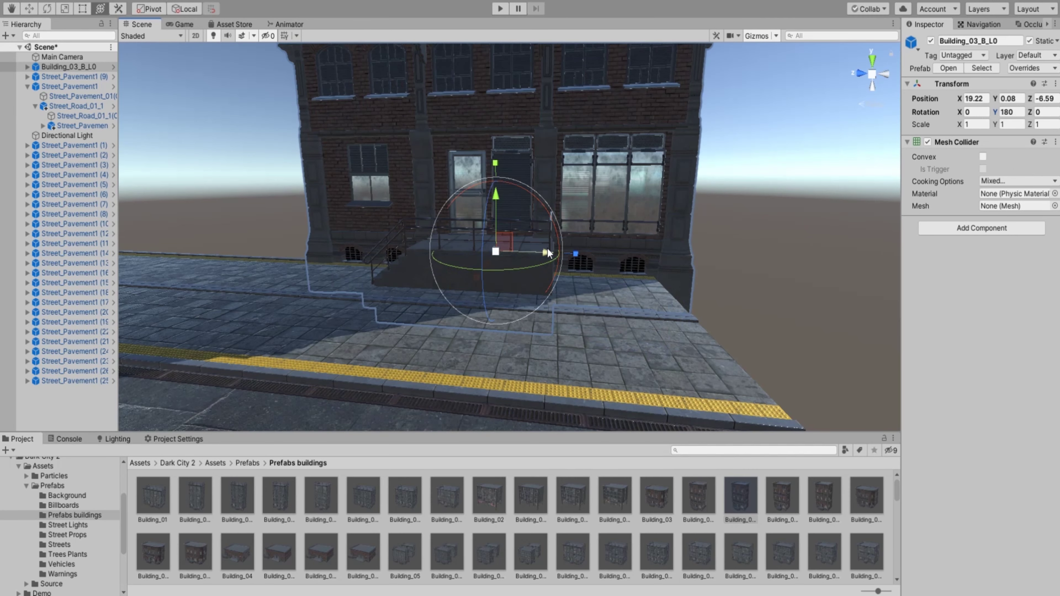
pyautogui.click(693, 237)
# Place a second building, Building_04_L0, along the street.
pyautogui.moveTo(279, 549)
pyautogui.mouseDown()
pyautogui.moveTo(608, 301)
pyautogui.moveTo(303, 262)
pyautogui.moveTo(307, 272)
pyautogui.mouseUp()
pyautogui.press('f')
pyautogui.scroll(-5, 47, 384)
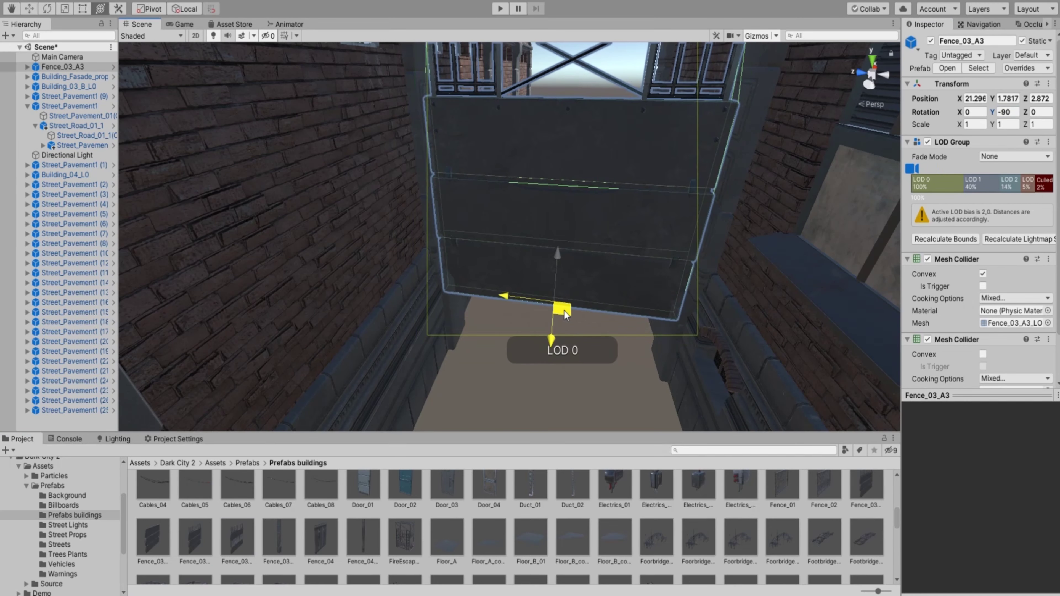
# Drag another Building_03_B_L0 from the building prefabs onto the far pavement.
pyautogui.scroll(-5, 573, 508)
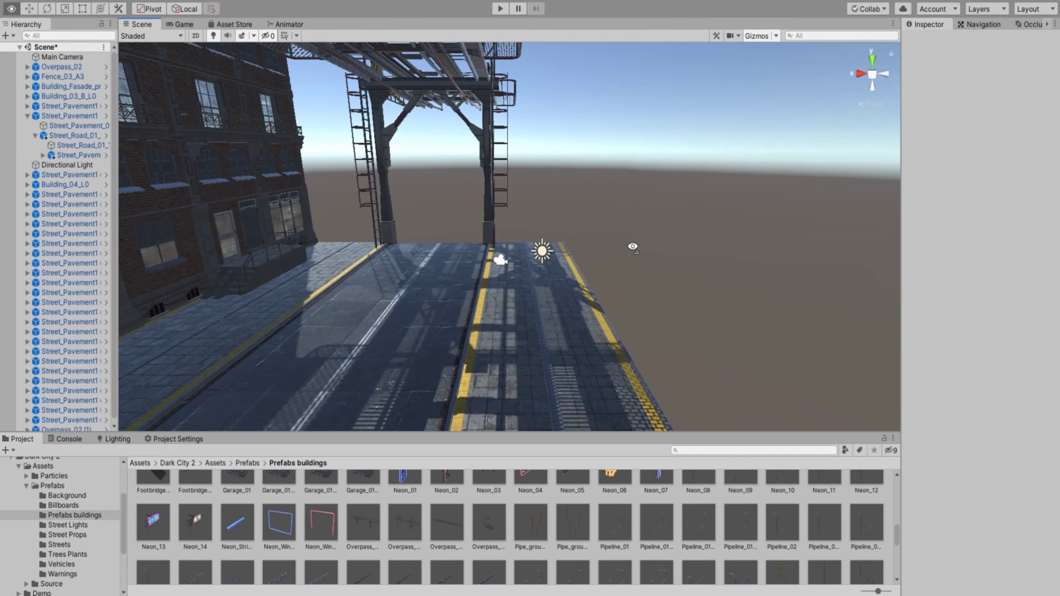
pyautogui.click(66, 514)
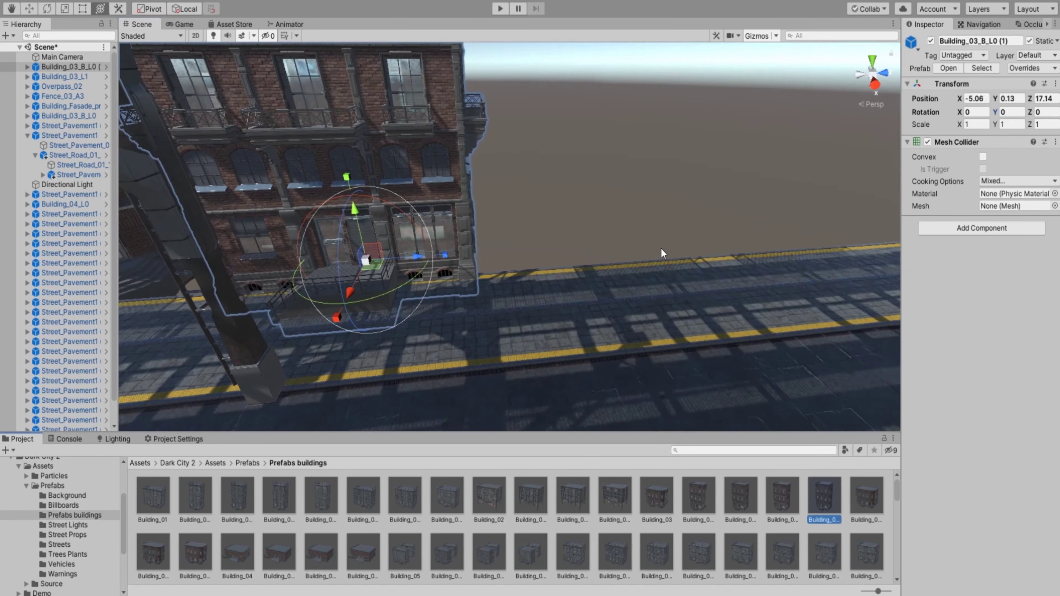
pyautogui.moveTo(867, 495); pyautogui.dragTo(73, 70)
# Duplicate the brick building and slide the copy further down the street.
pyautogui.hotkey('ctrl', 'd')
pyautogui.moveTo(470, 261)
pyautogui.mouseDown()
pyautogui.moveTo(748, 308)
pyautogui.moveTo(688, 271)
pyautogui.mouseUp()
pyautogui.press('f')
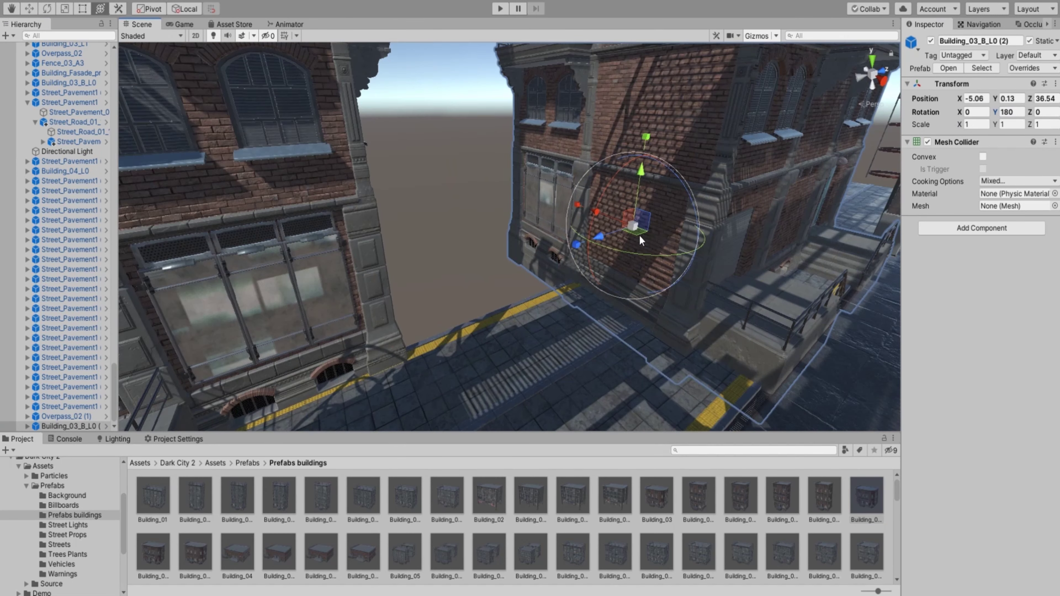
pyautogui.scroll(-5, 501, 522)
# Place the Neon_02 sign on the building wall and raise it up.
pyautogui.moveTo(447, 505); pyautogui.dragTo(534, 347)
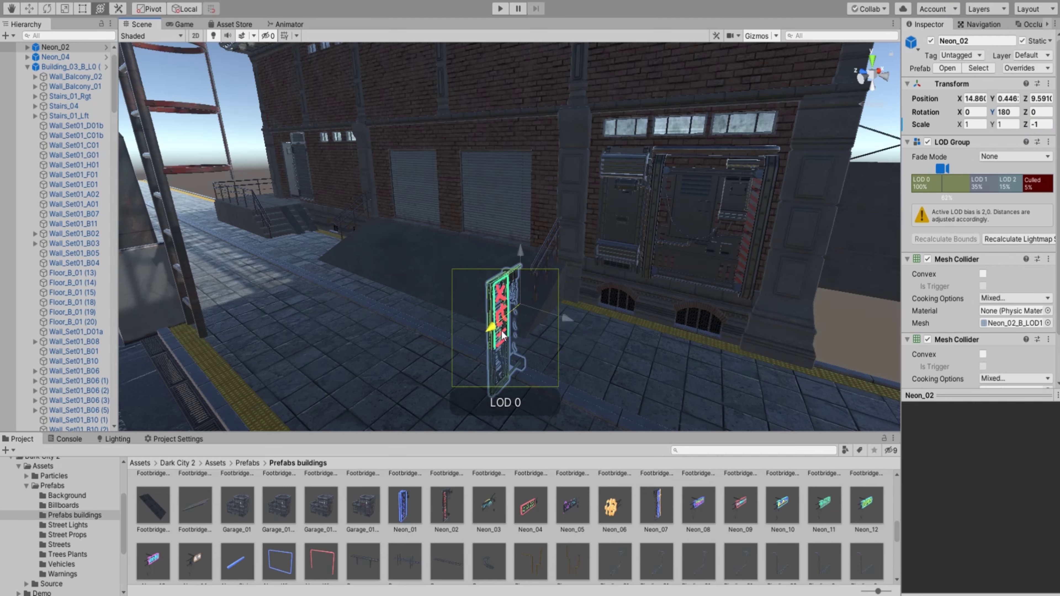
pyautogui.scroll(5, 486, 372)
pyautogui.moveTo(486, 372); pyautogui.dragTo(536, 266)
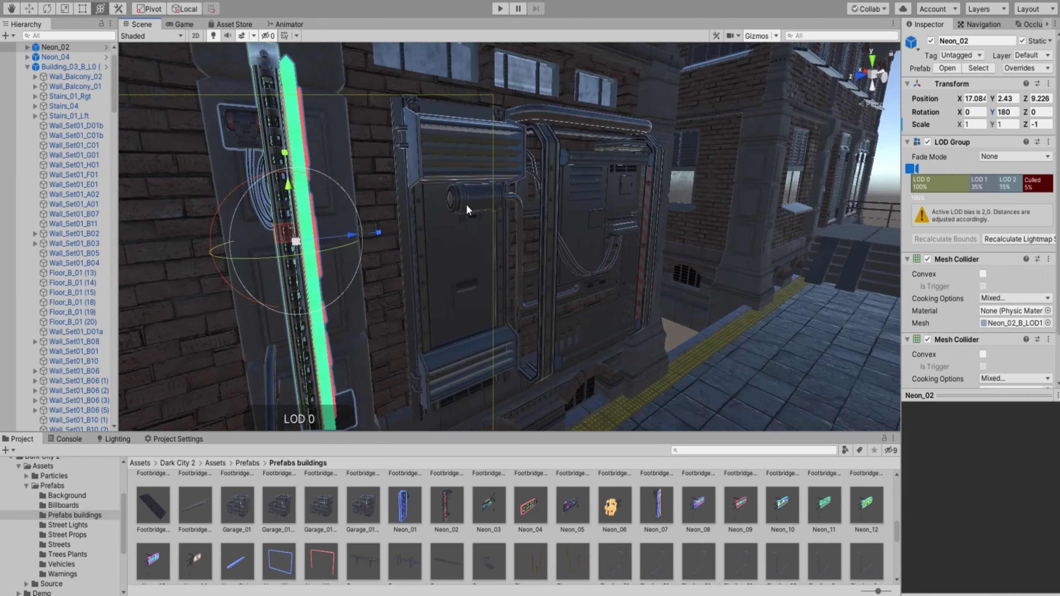
pyautogui.moveTo(467, 203); pyautogui.dragTo(504, 320, button='right')
pyautogui.scroll(-2, 544, 522)
# Add Pipeline_05_L0, rotate it a quarter turn, and position it between the buildings above the street.
pyautogui.moveTo(573, 543); pyautogui.dragTo(542, 316)
pyautogui.moveTo(541, 316)
pyautogui.mouseDown(button='right')
pyautogui.moveTo(549, 283)
pyautogui.moveTo(411, 170)
pyautogui.mouseUp(button='right')
pyautogui.click(183, 24)
pyautogui.click(141, 24)
pyautogui.moveTo(487, 226); pyautogui.dragTo(488, 293)
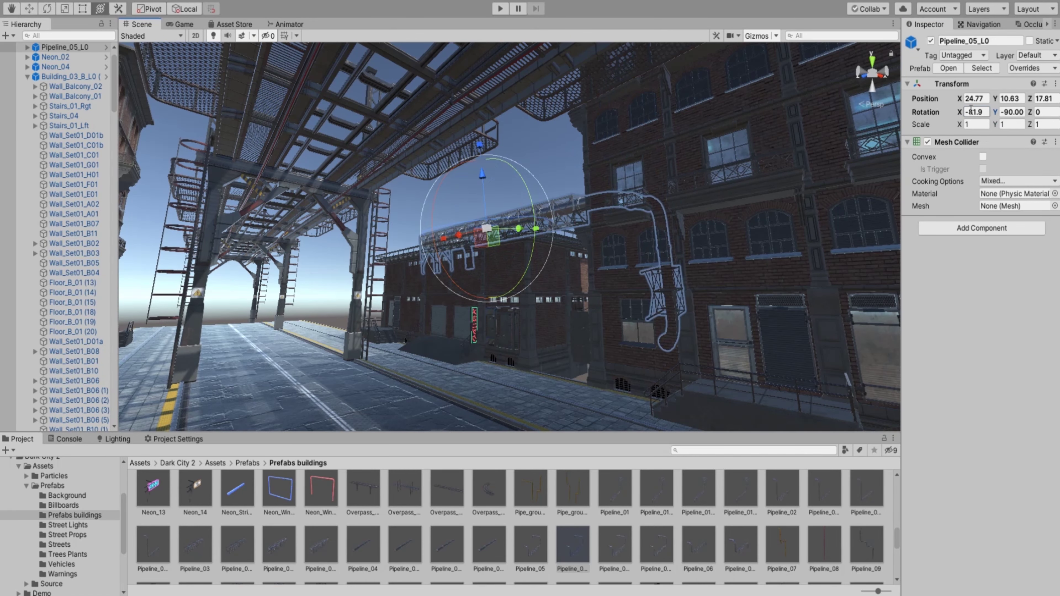
pyautogui.press('f')
pyautogui.moveTo(356, 116); pyautogui.dragTo(373, 216)
pyautogui.click(178, 25)
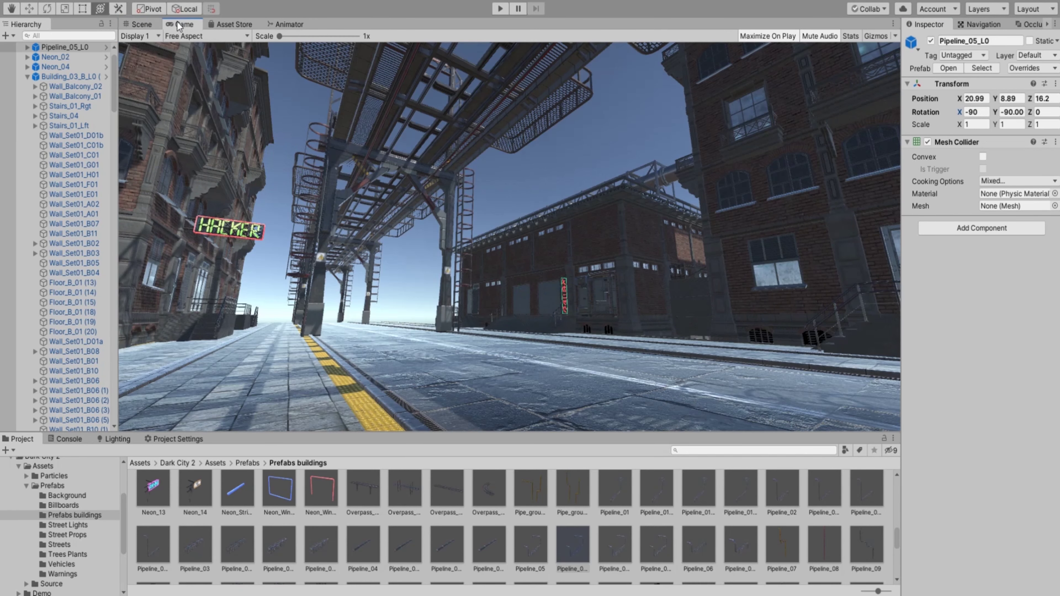
# Place two shop kiosks along the pavement.
pyautogui.click(141, 24)
pyautogui.scroll(-5, 501, 527)
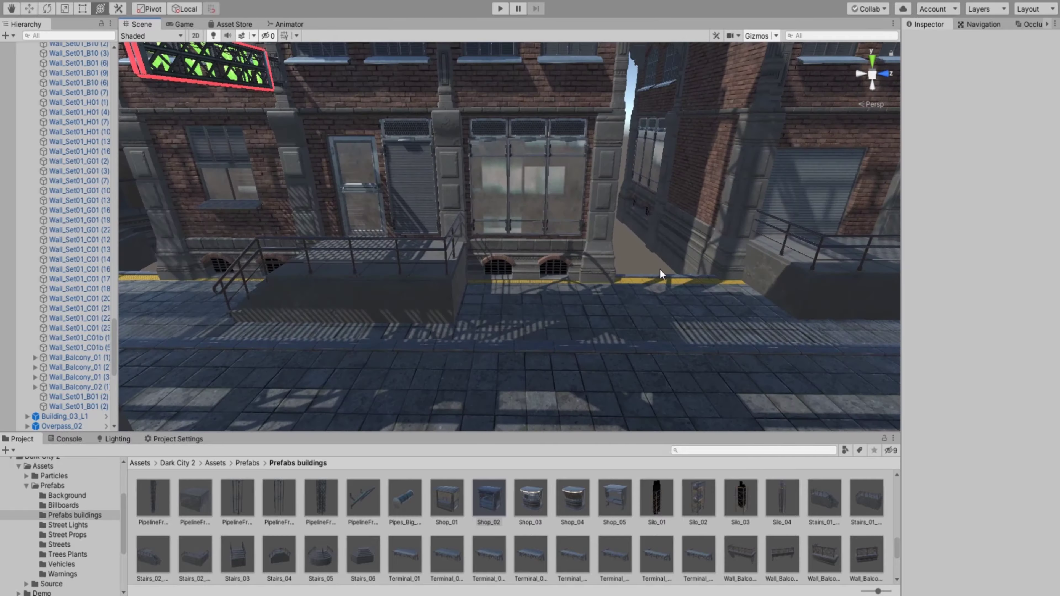
pyautogui.moveTo(447, 497); pyautogui.dragTo(641, 295)
pyautogui.moveTo(517, 293); pyautogui.dragTo(678, 350, button='right')
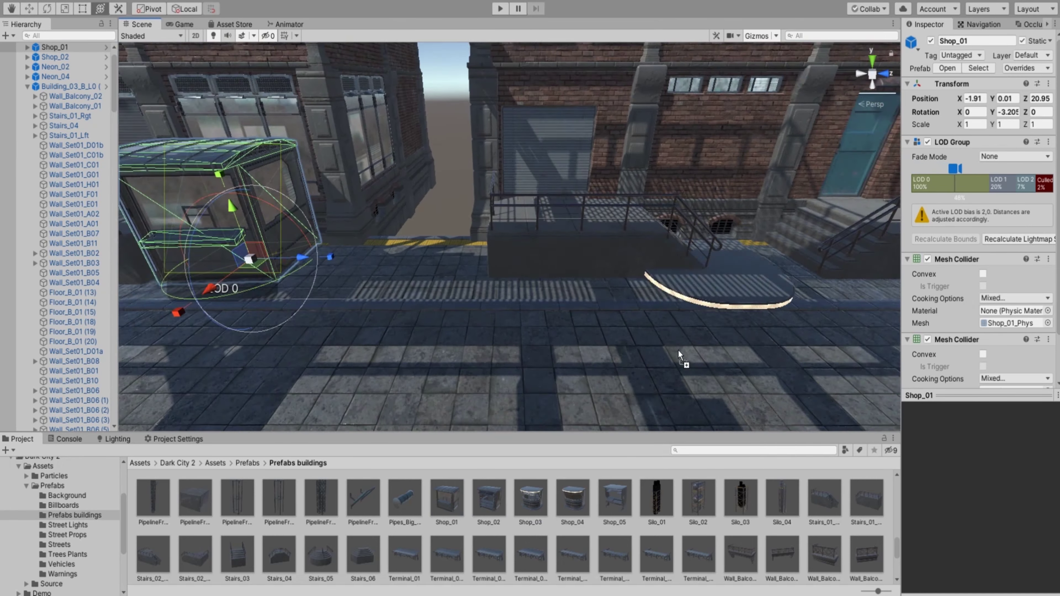
pyautogui.moveTo(530, 497); pyautogui.dragTo(716, 270)
pyautogui.press('f')
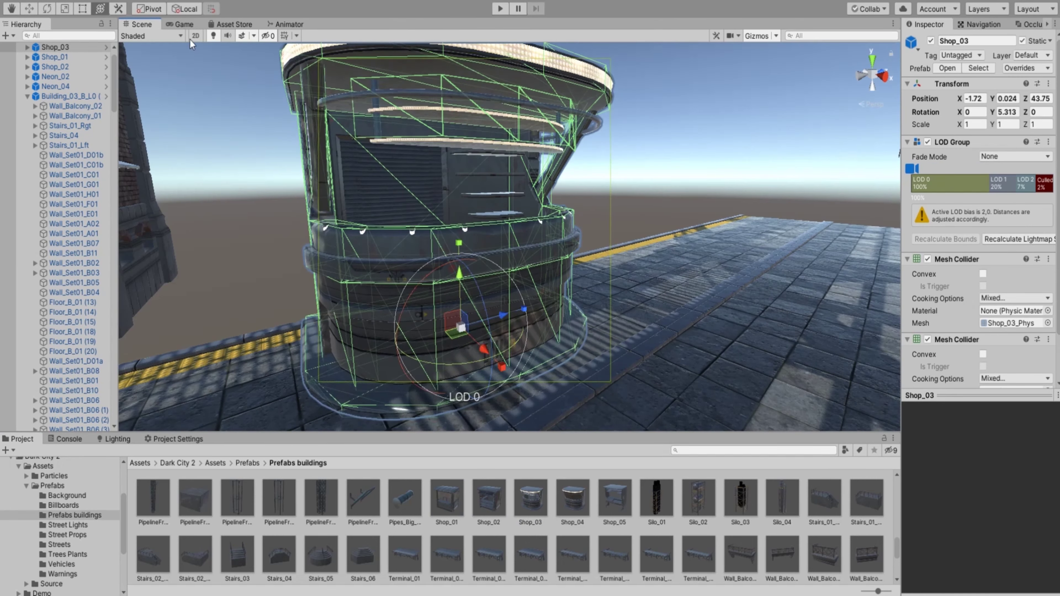
pyautogui.moveTo(715, 271)
pyautogui.mouseDown(button='right')
pyautogui.moveTo(775, 269)
pyautogui.moveTo(694, 296)
pyautogui.mouseUp(button='right')
pyautogui.scroll(-3, 501, 526)
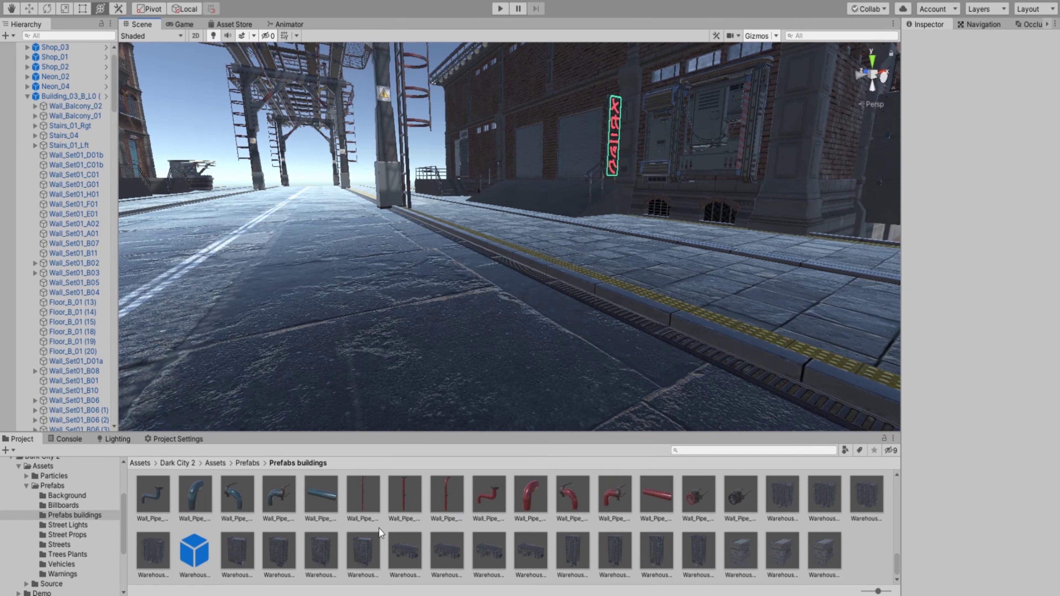
# Place a warehouse building beside the road and check it in the Game view.
pyautogui.moveTo(584, 293); pyautogui.dragTo(622, 343, button='right')
pyautogui.moveTo(194, 551); pyautogui.dragTo(506, 246)
pyautogui.moveTo(506, 246); pyautogui.dragTo(378, 274, button='right')
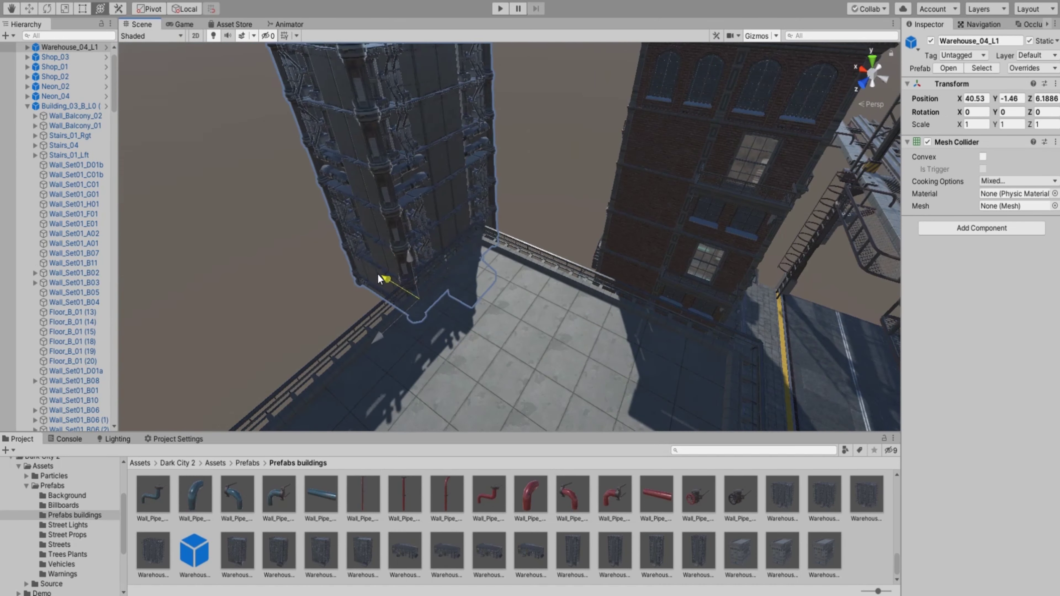
pyautogui.click(180, 24)
pyautogui.click(142, 24)
# Move Building_03_B_L0 (3) further along the block.
pyautogui.click(636, 345)
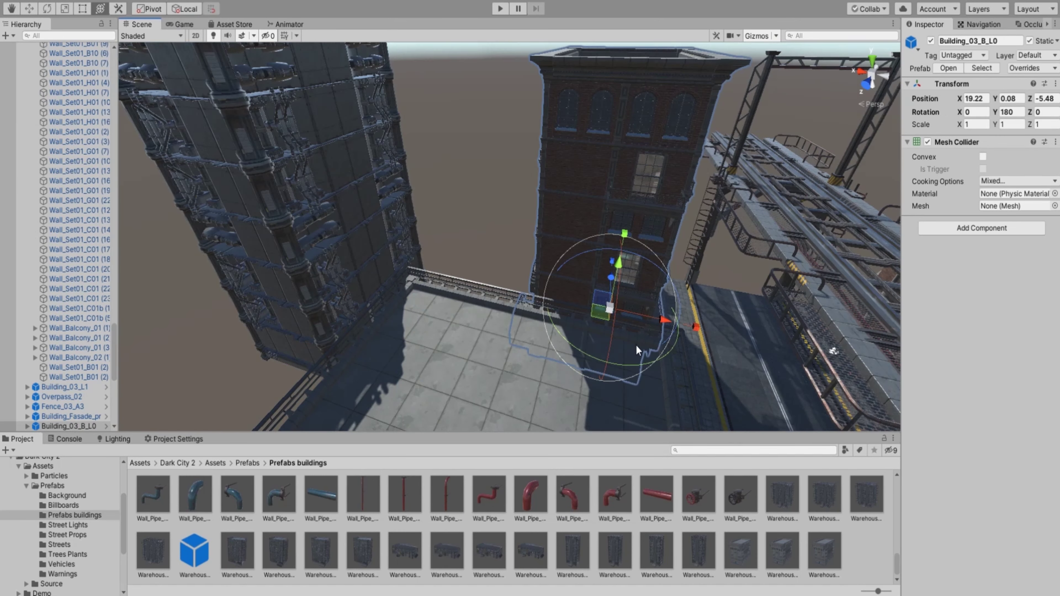
pyautogui.moveTo(609, 320); pyautogui.dragTo(462, 308)
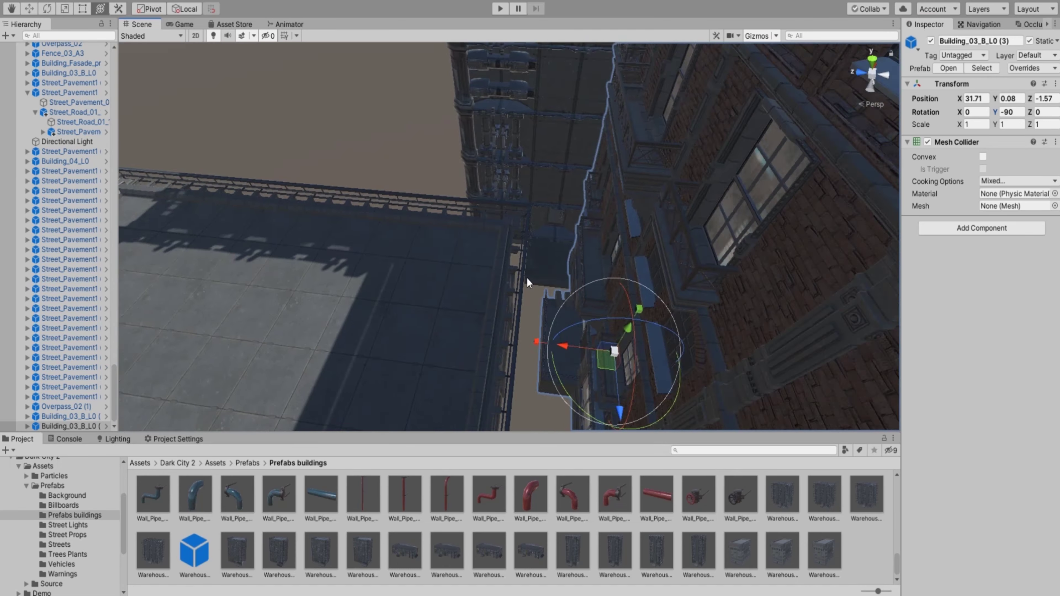
pyautogui.moveTo(462, 307)
pyautogui.mouseDown(button='right')
pyautogui.moveTo(516, 328)
pyautogui.moveTo(667, 321)
pyautogui.moveTo(367, 159)
pyautogui.mouseUp(button='right')
pyautogui.hotkey('ctrl', 'z')
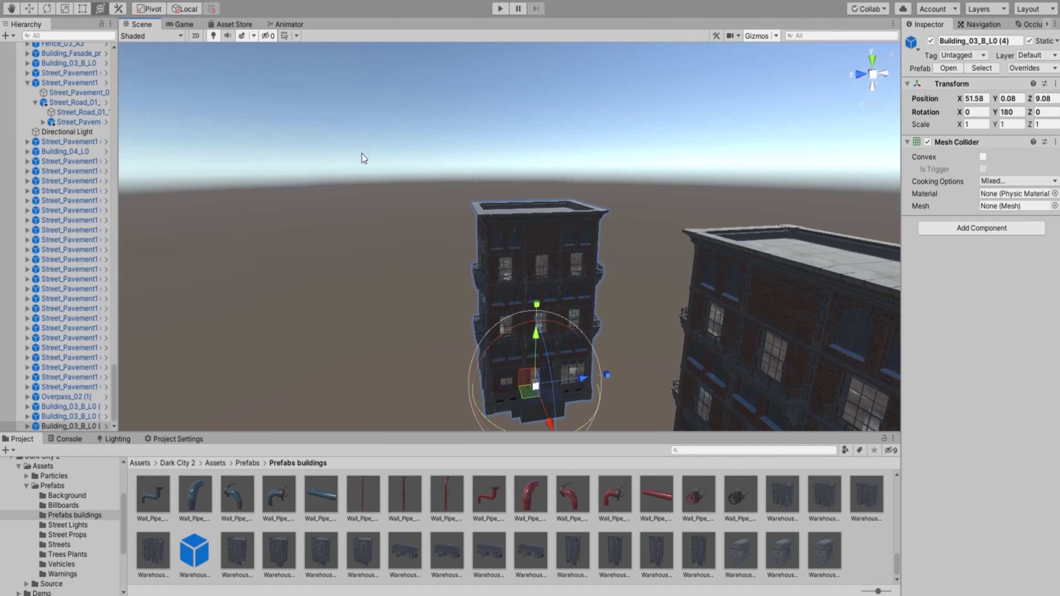
# Place Skyscraper_02 from the background prefabs and move it out behind the city.
pyautogui.click(67, 495)
pyautogui.moveTo(195, 495); pyautogui.dragTo(387, 344)
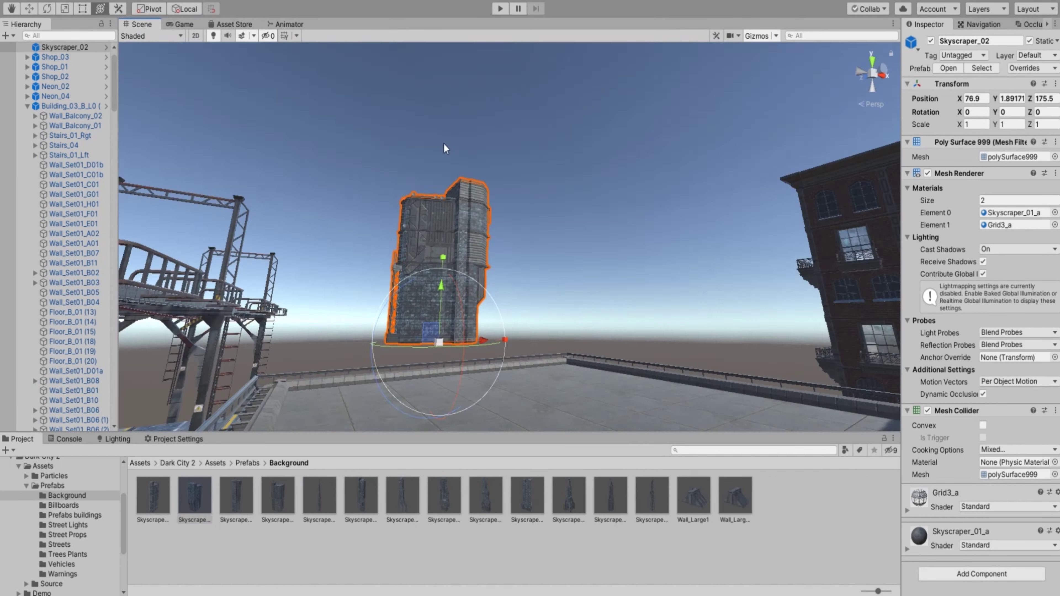
pyautogui.moveTo(444, 142)
pyautogui.mouseDown(button='right')
pyautogui.moveTo(621, 399)
pyautogui.moveTo(342, 347)
pyautogui.mouseUp(button='right')
pyautogui.click(696, 104)
# Position the distant spire among the background towers and add a second Skyscraper_03.
pyautogui.moveTo(696, 104); pyautogui.dragTo(430, 418, button='right')
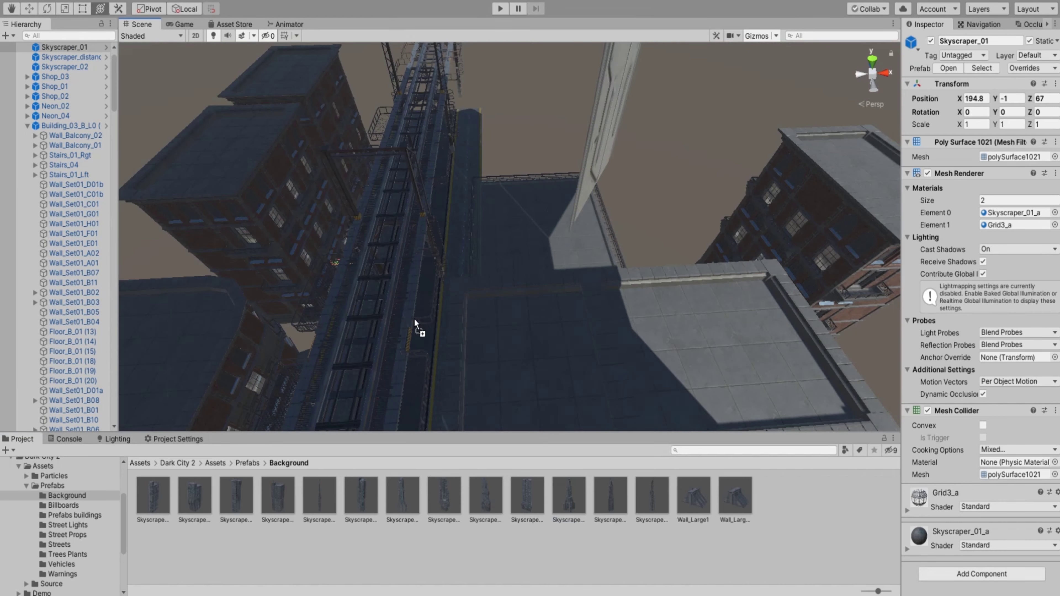
pyautogui.click(430, 418)
pyautogui.moveTo(430, 418); pyautogui.dragTo(624, 135, button='right')
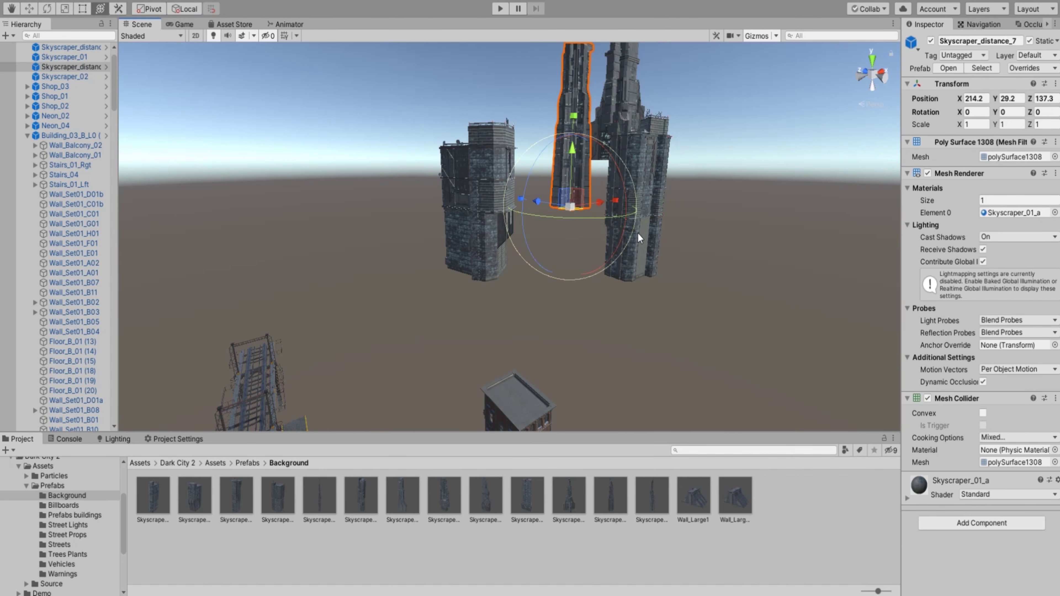
pyautogui.click(639, 234)
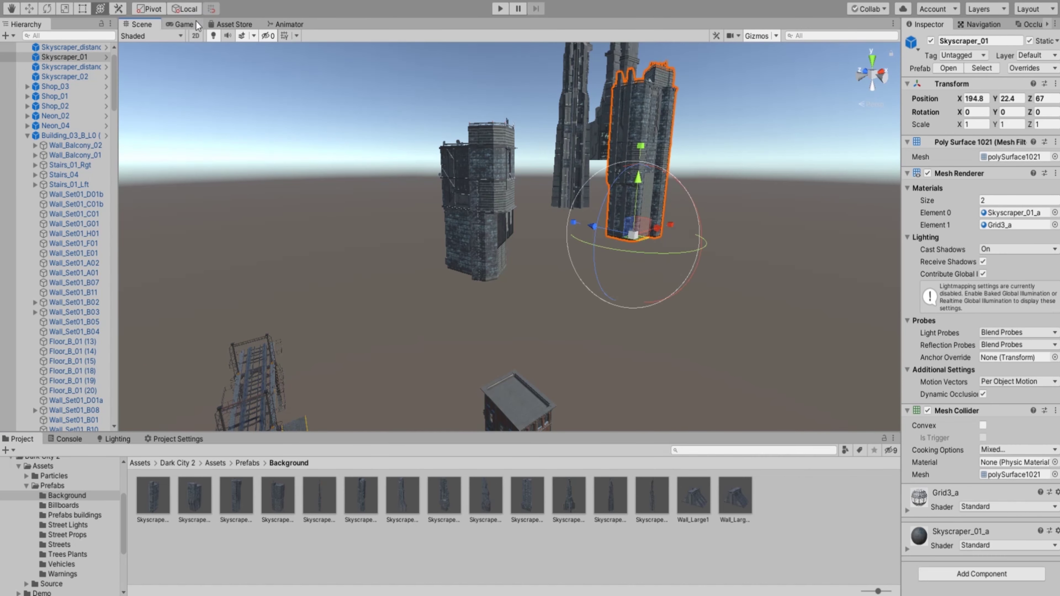
pyautogui.moveTo(639, 235); pyautogui.dragTo(577, 282, button='right')
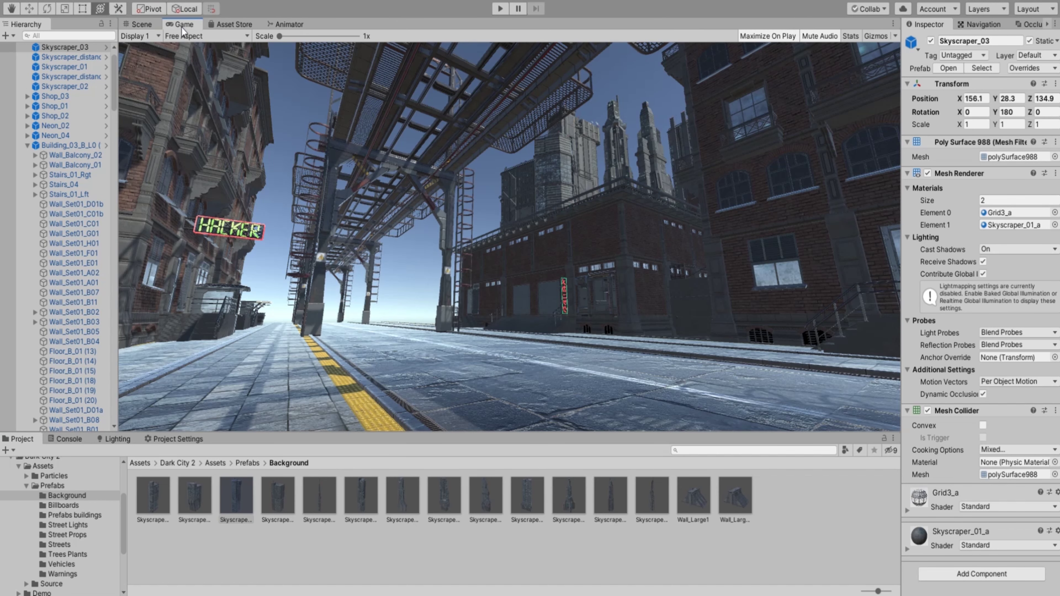
pyautogui.moveTo(236, 495); pyautogui.dragTo(596, 307)
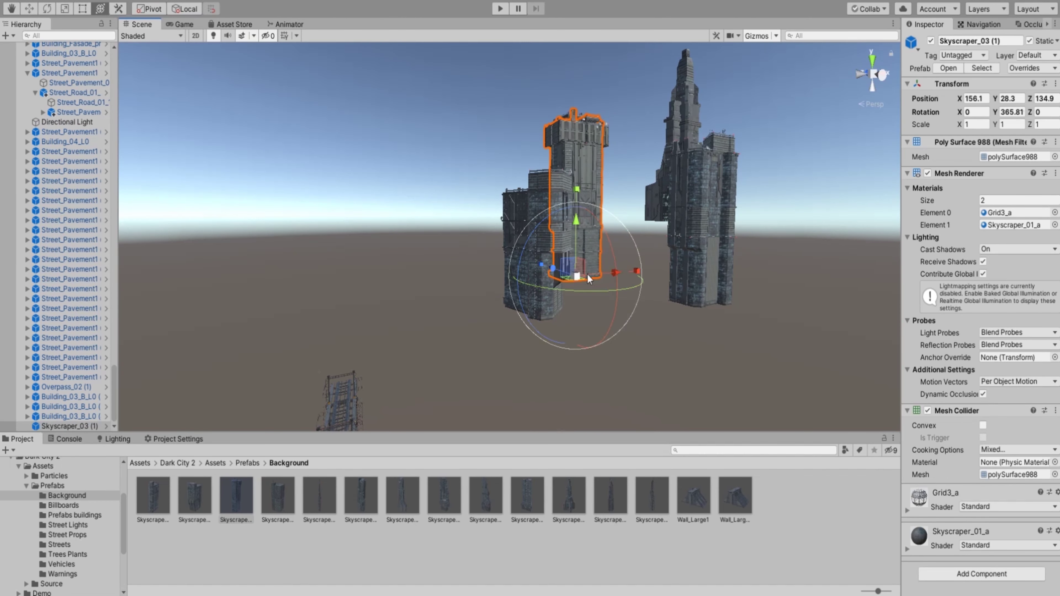
# Remove the Skyscraper_distance_6 spire.
pyautogui.click(651, 155)
pyautogui.scroll(2, 59, 49)
pyautogui.click(61, 77)
pyautogui.click(60, 86)
pyautogui.hotkey('ctrl', 'z')
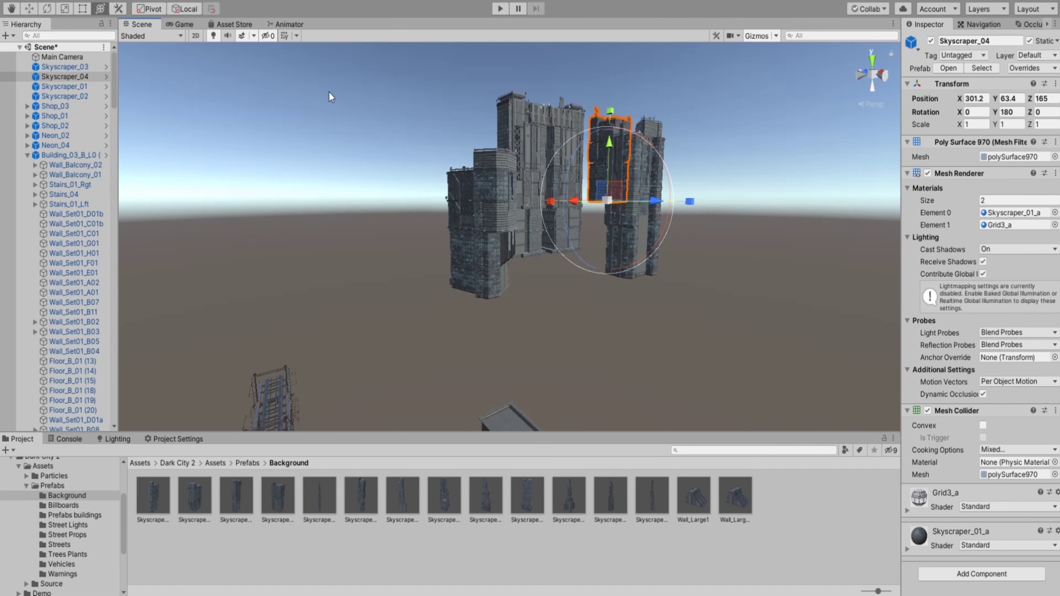
# Nest Skyscraper_02 under Skyscraper_04, raise it slightly, and check the skyline in the Game view.
pyautogui.moveTo(59, 76); pyautogui.dragTo(54, 101)
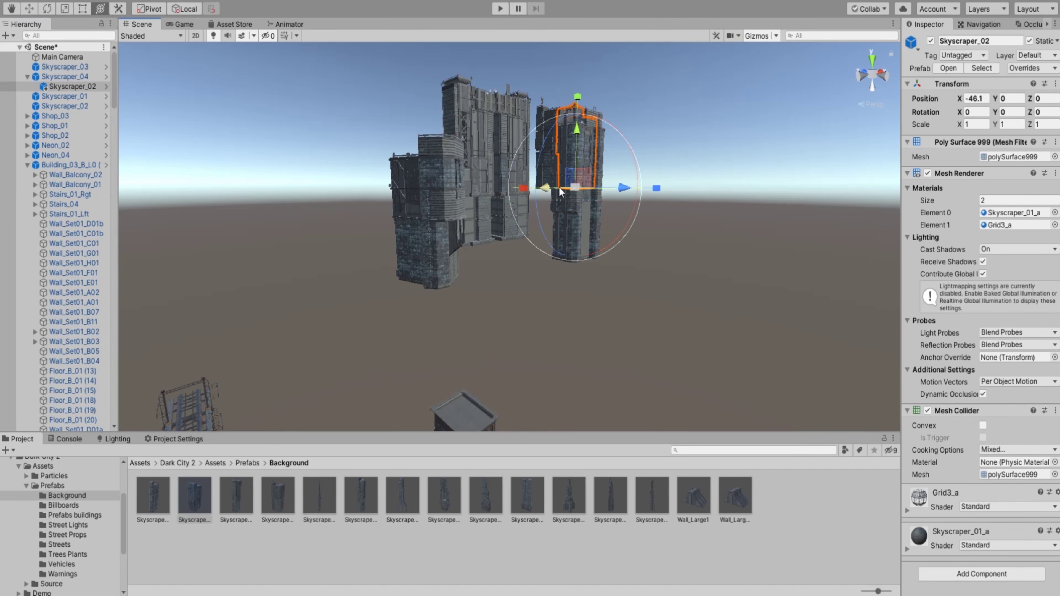
pyautogui.moveTo(593, 149); pyautogui.dragTo(593, 145)
pyautogui.hotkey('ctrl', '2')
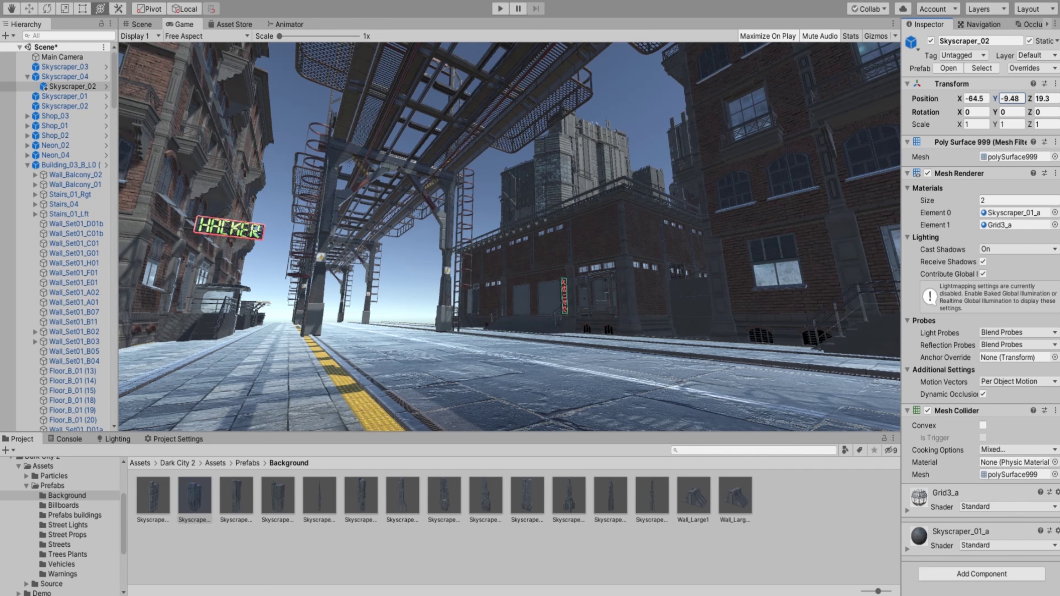
pyautogui.click(138, 23)
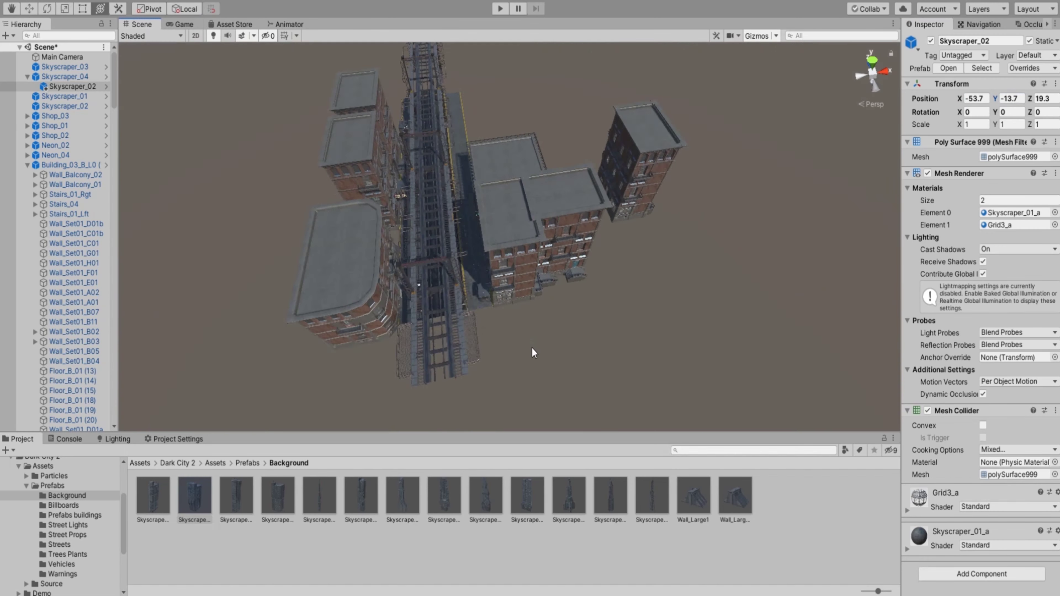
# Sink Building_03_B_L0 (5) lower into the ground and check it through the game camera.
pyautogui.click(437, 267)
pyautogui.click(179, 24)
pyautogui.click(137, 24)
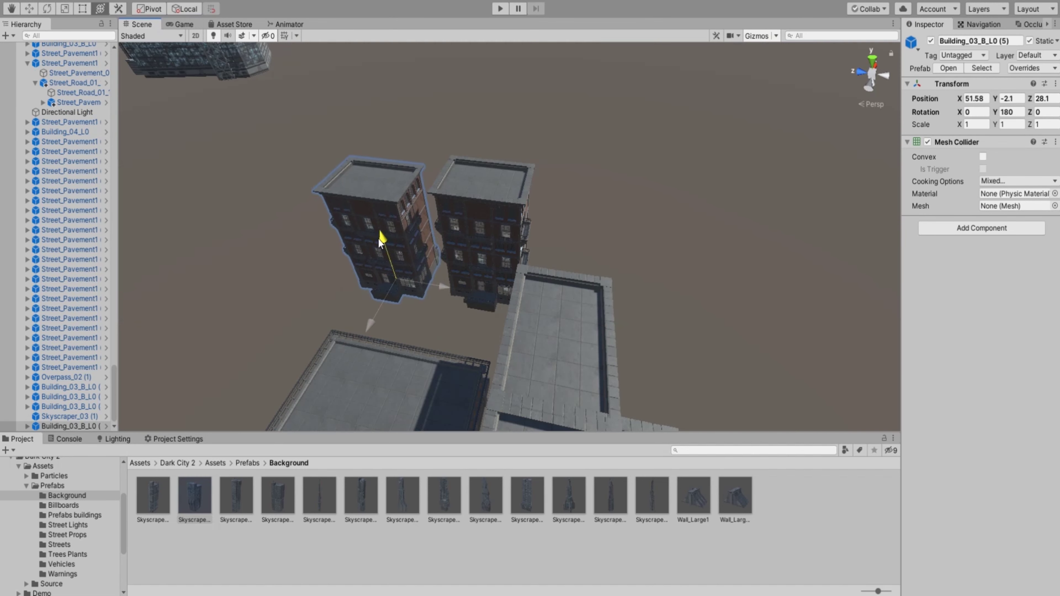
pyautogui.moveTo(378, 238); pyautogui.dragTo(467, 309)
pyautogui.hotkey('ctrl', '2')
pyautogui.hotkey('ctrl', '1')
# Frame Building_03_B_L0 (7) from above and bring up the shading mode options.
pyautogui.keyDown('alt'); pyautogui.moveTo(512, 182); pyautogui.dragTo(351, 214); pyautogui.keyUp('alt')
pyautogui.click(351, 214)
pyautogui.press('f')
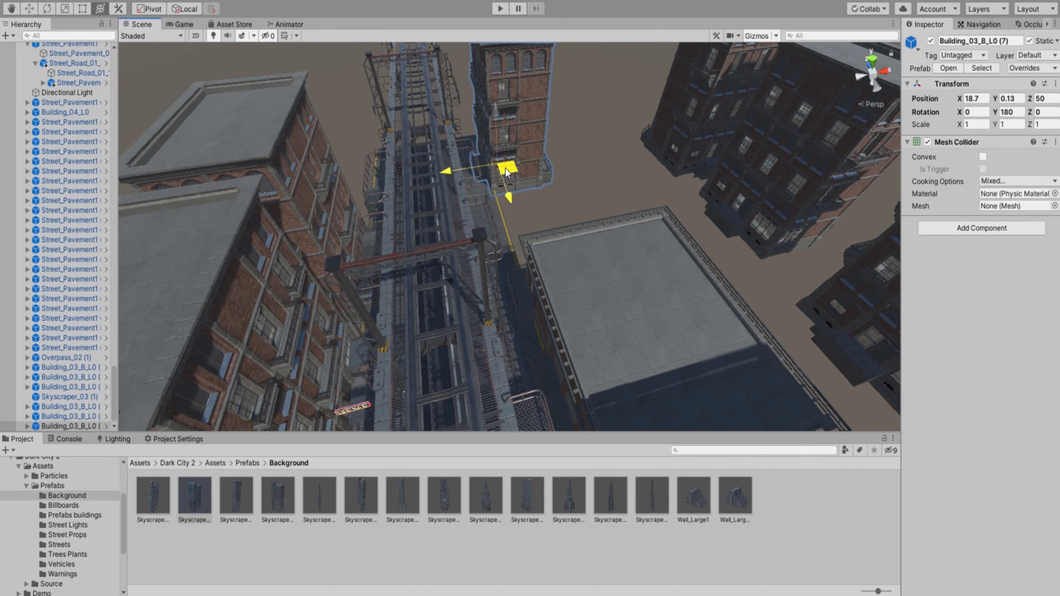
pyautogui.click(182, 35)
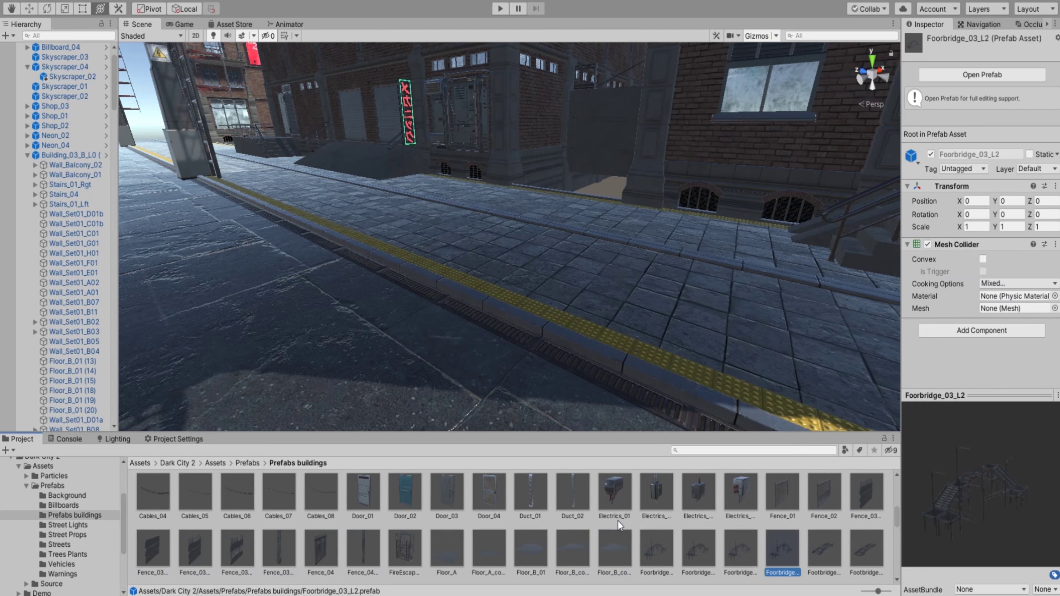
# Place Garage_01_L1 from the building prefabs by the street.
pyautogui.press('Right')
pyautogui.press('Right')
pyautogui.scroll(-1, 617, 521)
pyautogui.moveTo(320, 547); pyautogui.dragTo(568, 301)
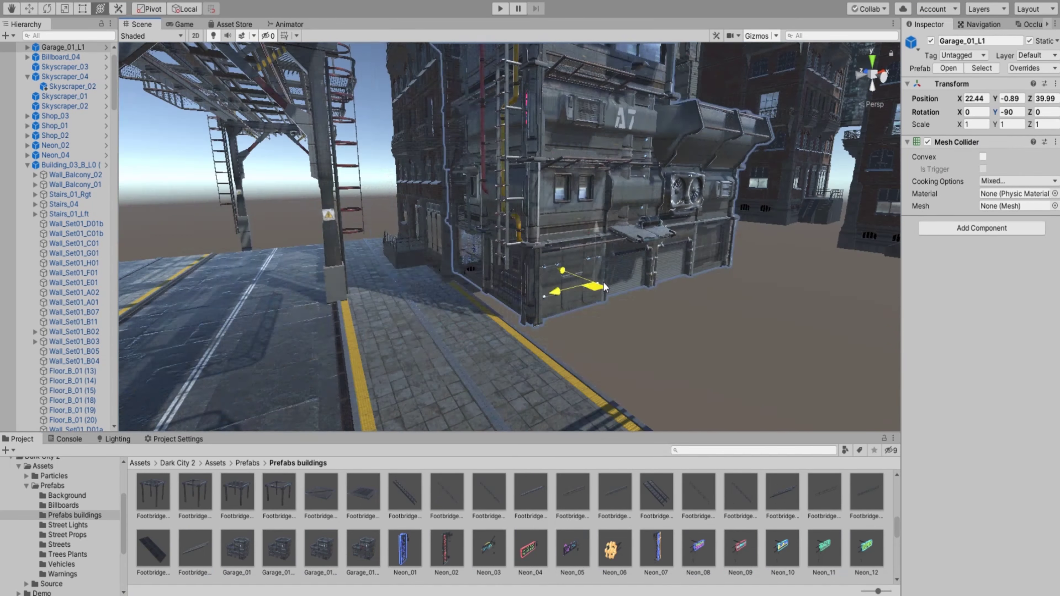
pyautogui.scroll(1, 62, 167)
# Move the Main Camera along the street and lower and tilt it for a street-level shot.
pyautogui.click(62, 56)
pyautogui.press('f')
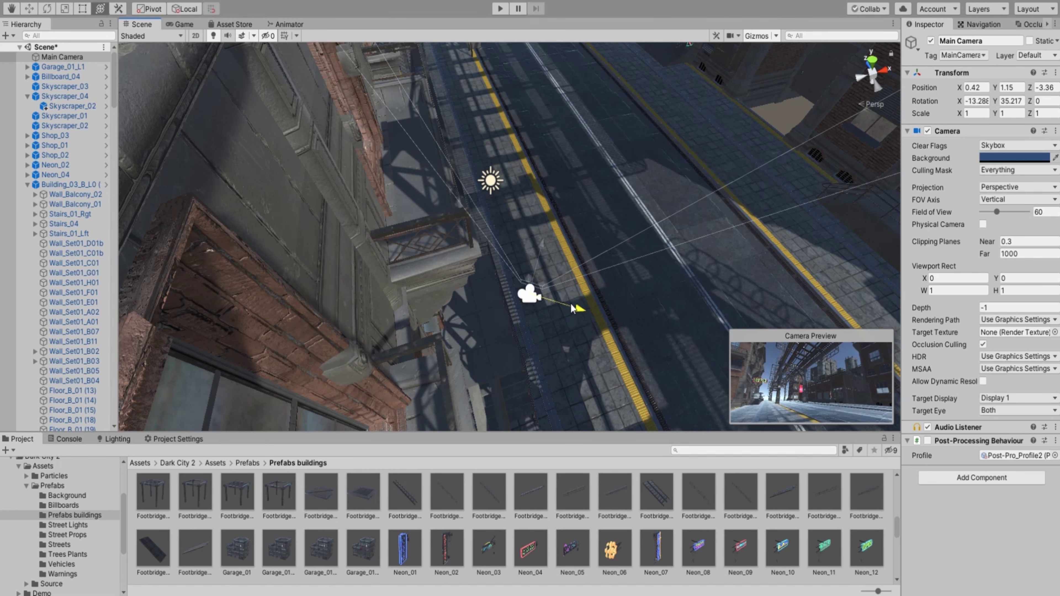
pyautogui.moveTo(580, 310); pyautogui.dragTo(567, 302)
pyautogui.click(181, 25)
pyautogui.moveTo(959, 104)
pyautogui.mouseDown()
pyautogui.moveTo(1000, 87)
pyautogui.moveTo(968, 91)
pyautogui.mouseUp()
# Add street light poles along the road and place them at Z position 12.
pyautogui.click(138, 24)
pyautogui.click(68, 525)
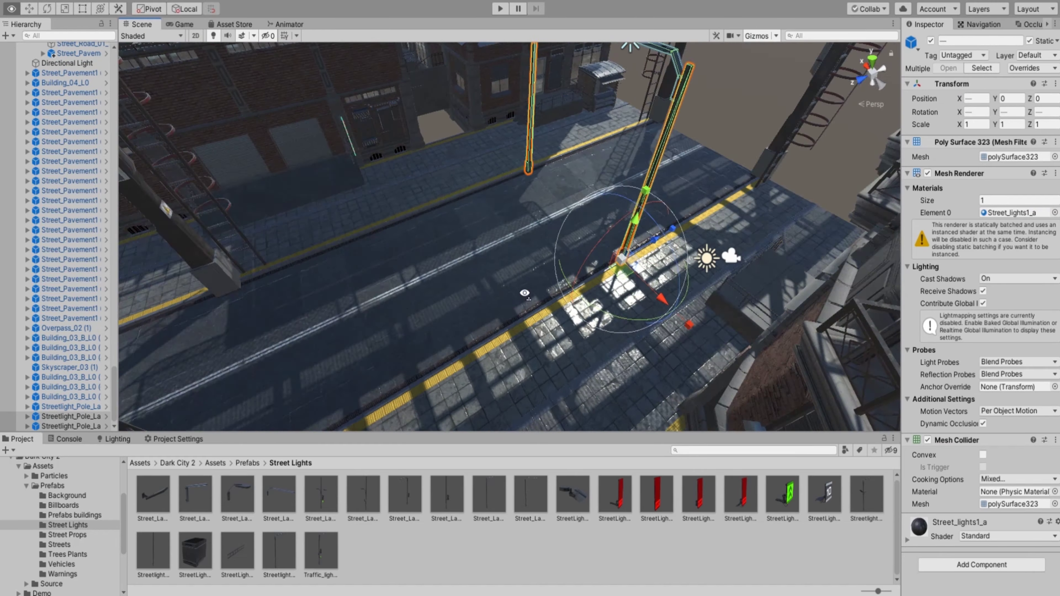
pyautogui.moveTo(609, 276)
pyautogui.keyDown('alt'); pyautogui.mouseDown(button='right')
pyautogui.moveTo(413, 346)
pyautogui.moveTo(581, 264)
pyautogui.mouseUp(button='right'); pyautogui.keyUp('alt')
pyautogui.click(1043, 99)
pyautogui.write('13')
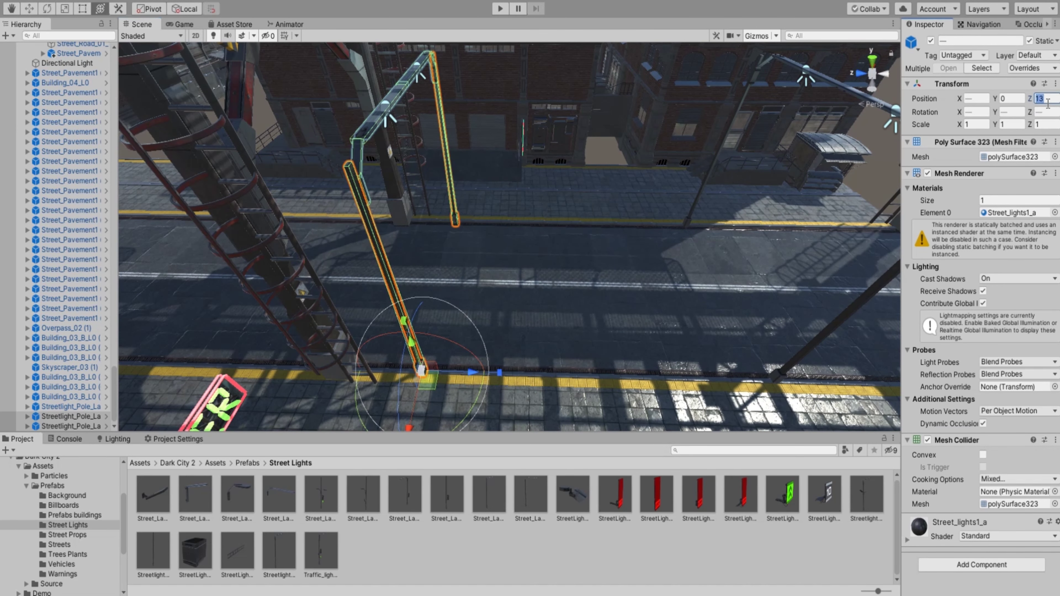
pyautogui.write('12')
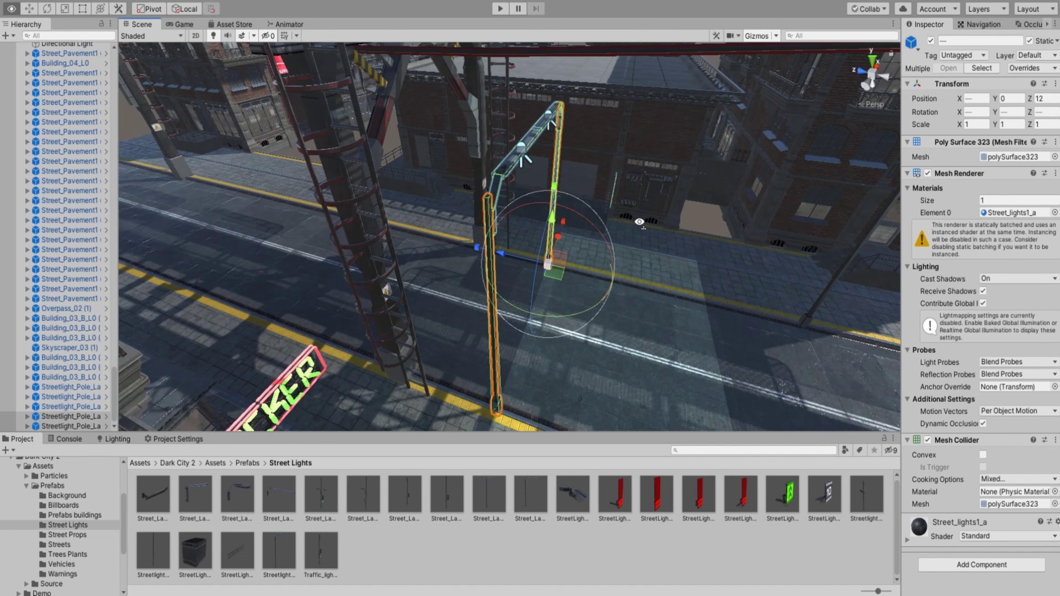
pyautogui.keyDown('alt'); pyautogui.moveTo(542, 251); pyautogui.dragTo(475, 227, button='right'); pyautogui.keyUp('alt')
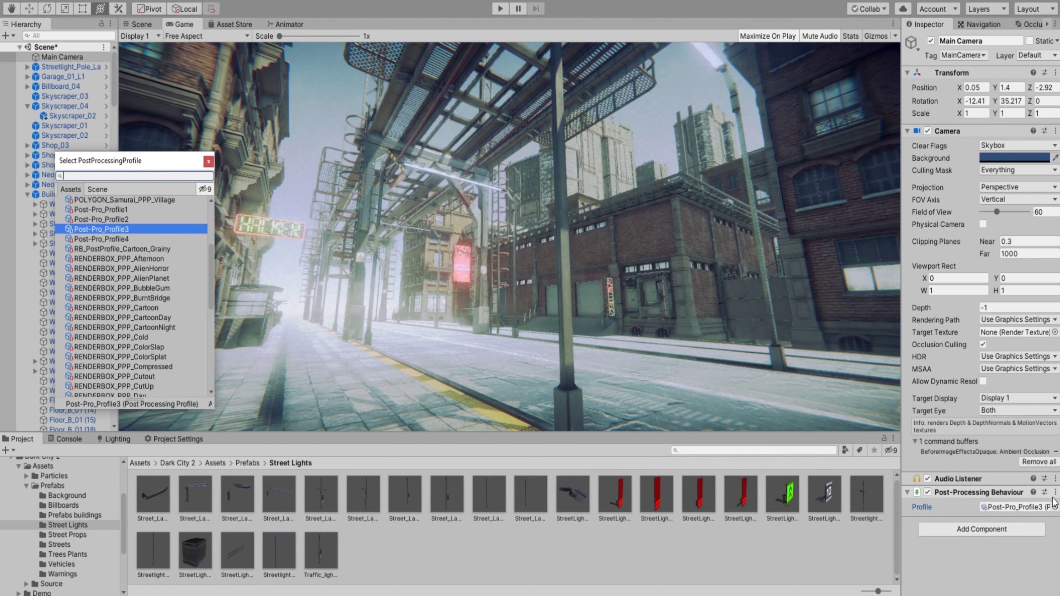
# Set the scene's Skybox Material to _Skybox.
pyautogui.scroll(-5, 182, 323)
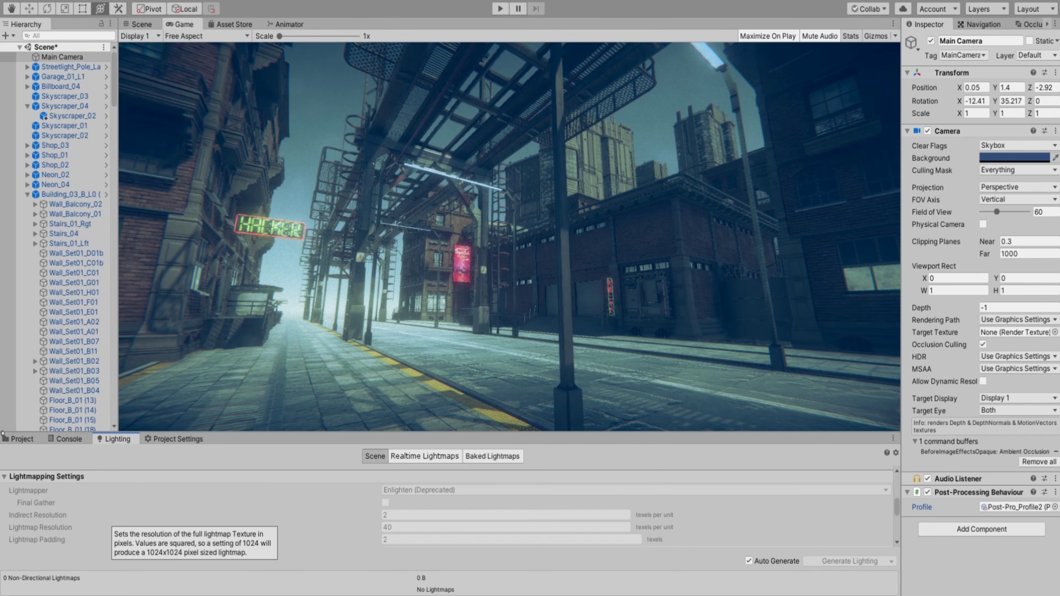
pyautogui.write('Sky')
pyautogui.click(177, 336)
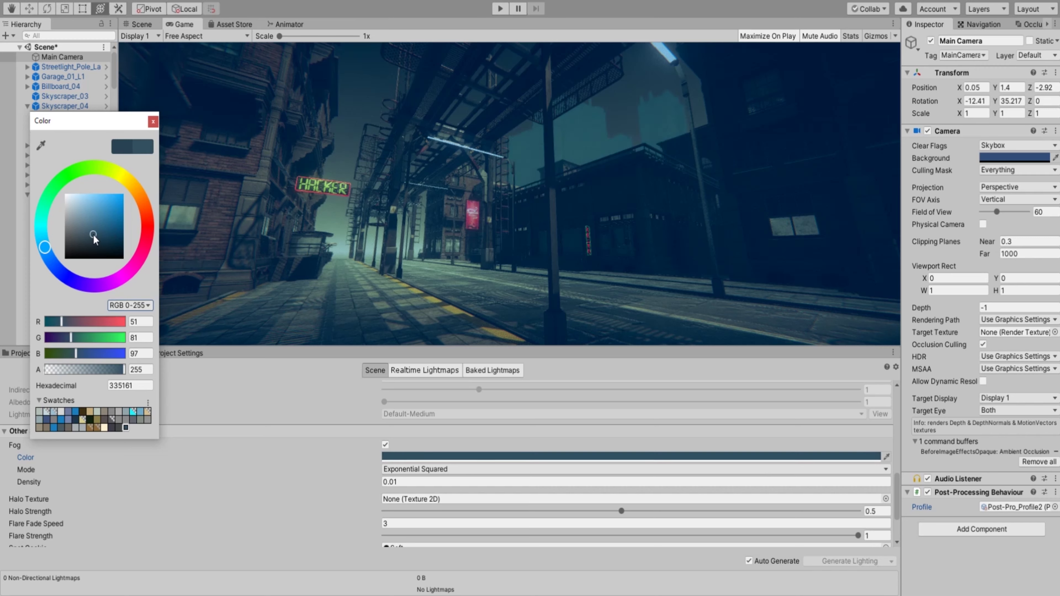
# Enable fog with dark blue-grey colour 335161, starting at 133.8.
pyautogui.click(417, 405)
pyautogui.click(411, 417)
pyautogui.click(397, 482)
pyautogui.write('133.8')
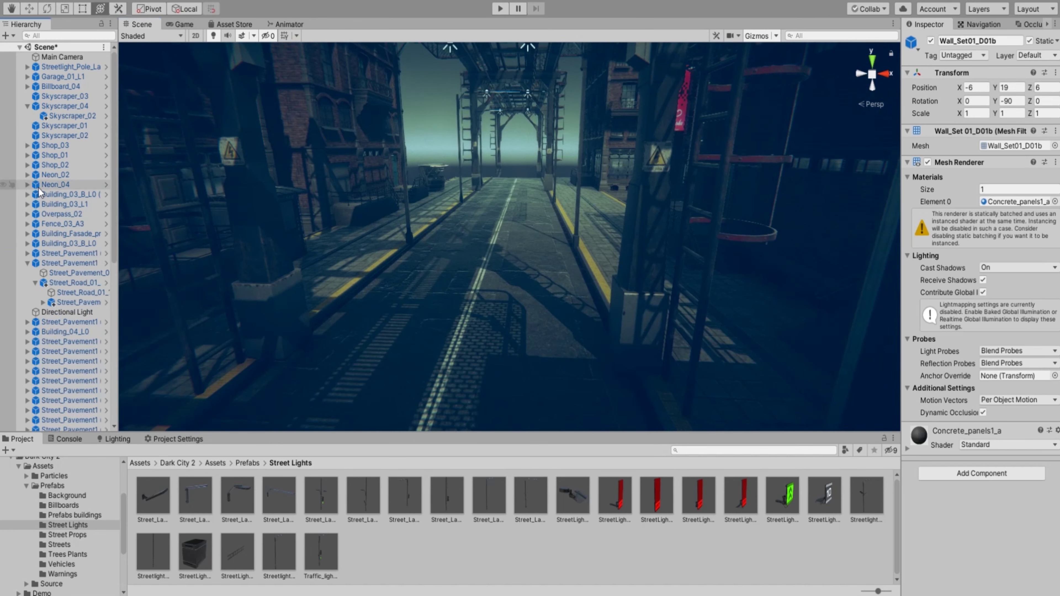
# Add a realtime Reflection Probe under Neon_04 and group the street objects under Scene.
pyautogui.rightClick(39, 186)
pyautogui.click(209, 459)
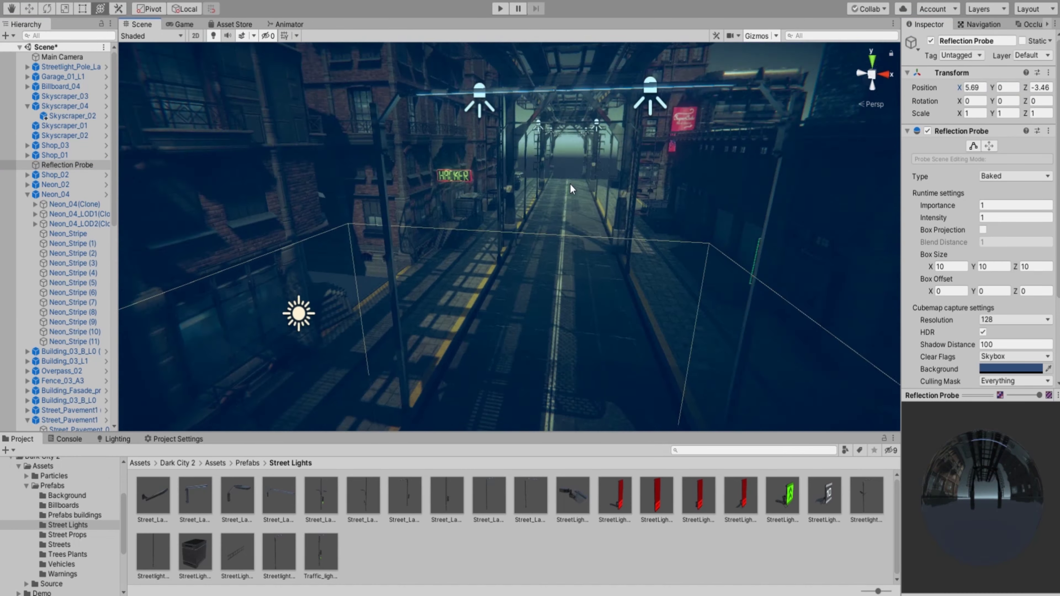
pyautogui.click(1014, 176)
pyautogui.click(1011, 217)
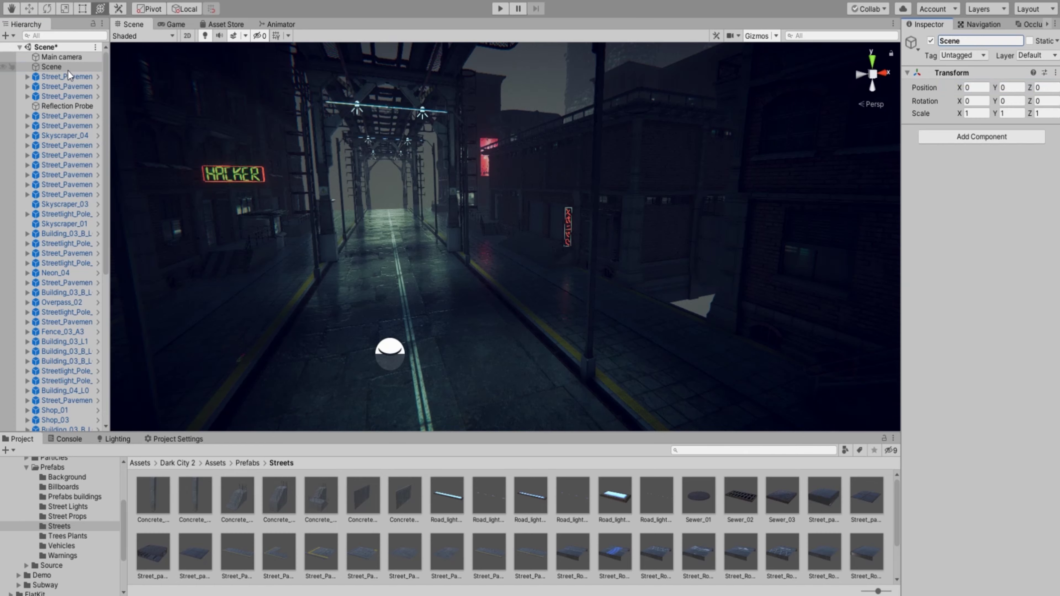
pyautogui.moveTo(58, 67); pyautogui.dragTo(62, 95)
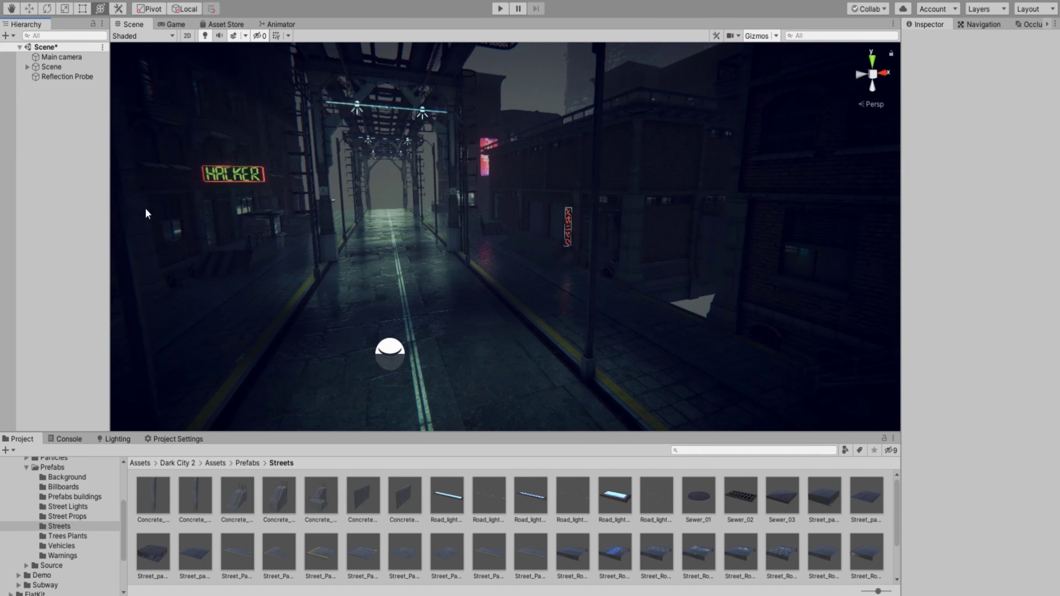
# Create a point light and place two duplicates further down the street.
pyautogui.rightClick(50, 145)
pyautogui.click(175, 323)
pyautogui.hotkey('ctrl', 'd')
pyautogui.moveTo(571, 219)
pyautogui.mouseDown(button='right')
pyautogui.moveTo(536, 214)
pyautogui.moveTo(503, 277)
pyautogui.mouseUp(button='right')
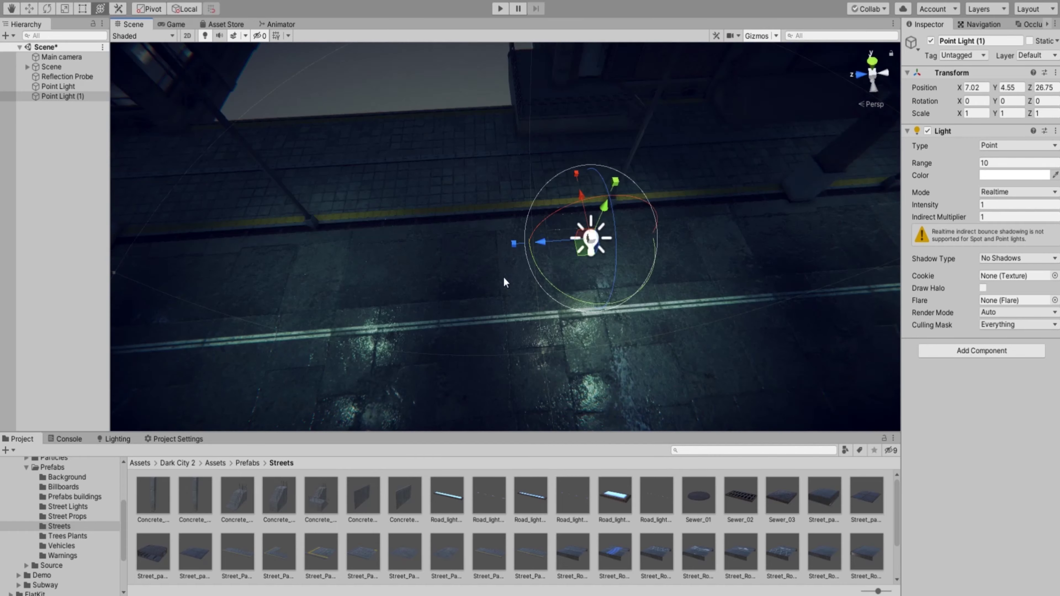
pyautogui.hotkey('ctrl', 'd')
pyautogui.moveTo(658, 165); pyautogui.dragTo(586, 187)
pyautogui.click(171, 26)
pyautogui.click(132, 24)
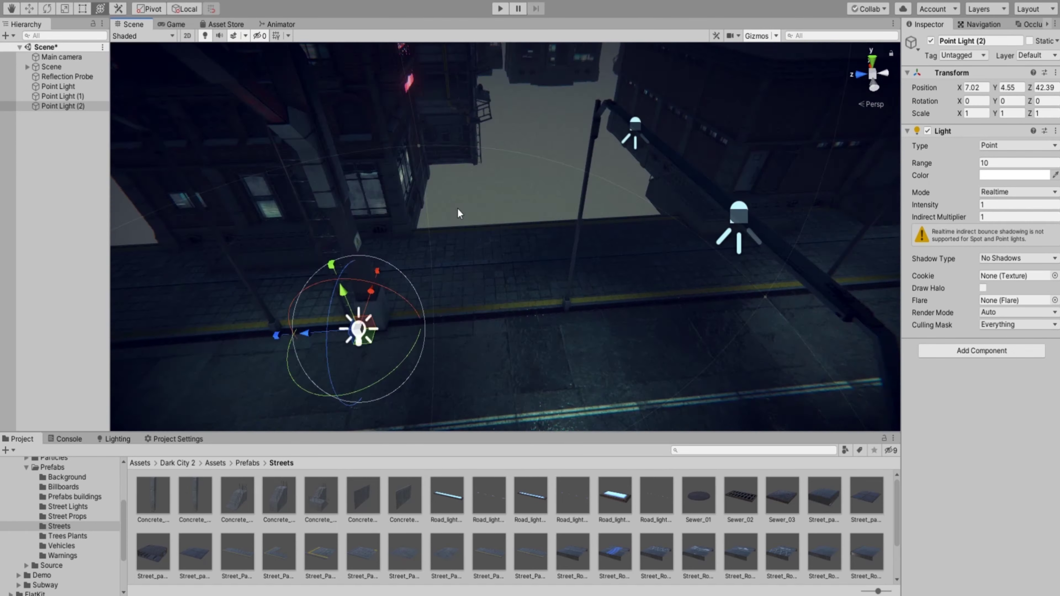
pyautogui.press('f')
pyautogui.moveTo(457, 207); pyautogui.dragTo(458, 192)
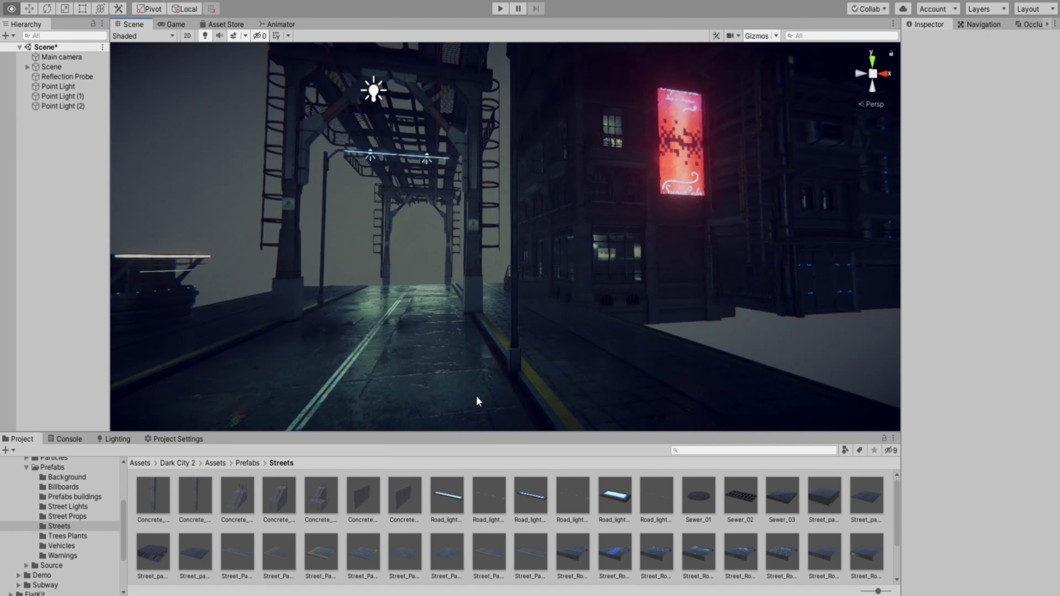
pyautogui.moveTo(517, 264); pyautogui.dragTo(632, 330, button='right')
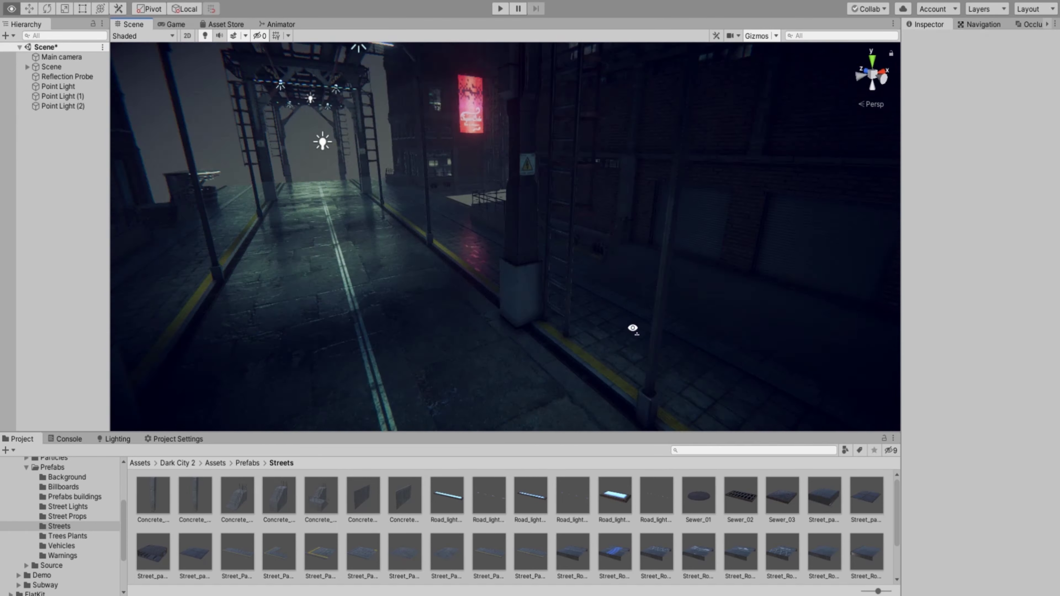
# Put a yellow point light with range 50 beside the vertical neon sign.
pyautogui.hotkey('ctrl', 'd')
pyautogui.moveTo(627, 151); pyautogui.dragTo(626, 125)
pyautogui.click(1014, 176)
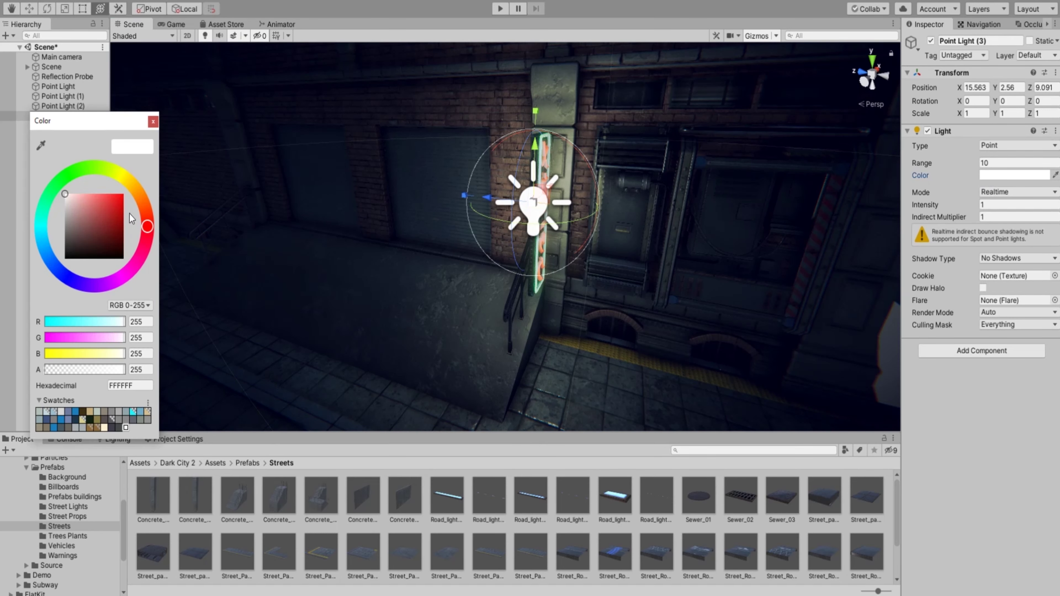
pyautogui.click(96, 182)
pyautogui.click(171, 23)
pyautogui.click(132, 23)
pyautogui.click(1014, 162)
pyautogui.write('5')
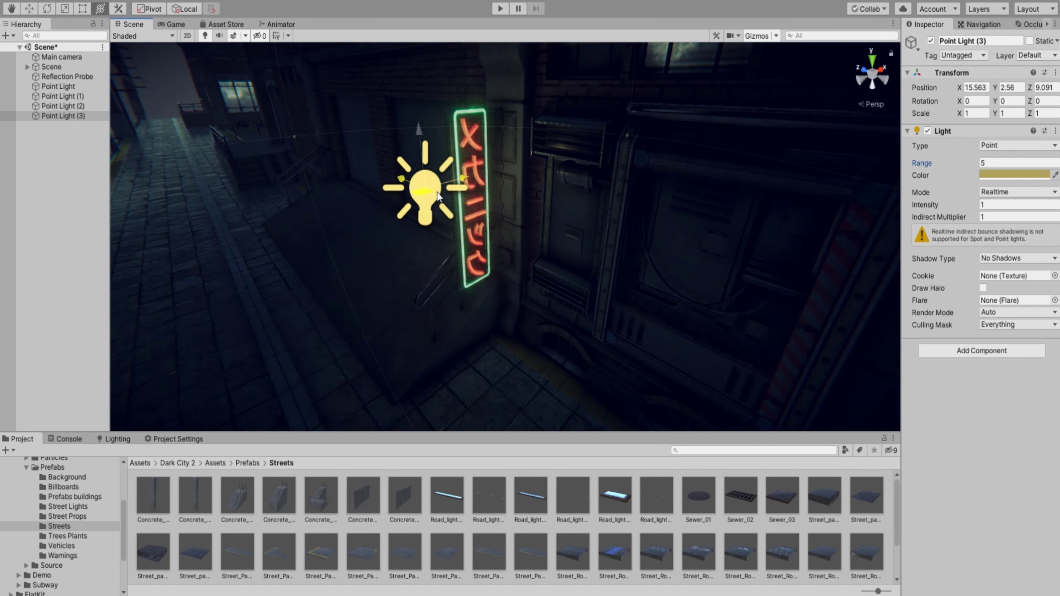
pyautogui.write('0')
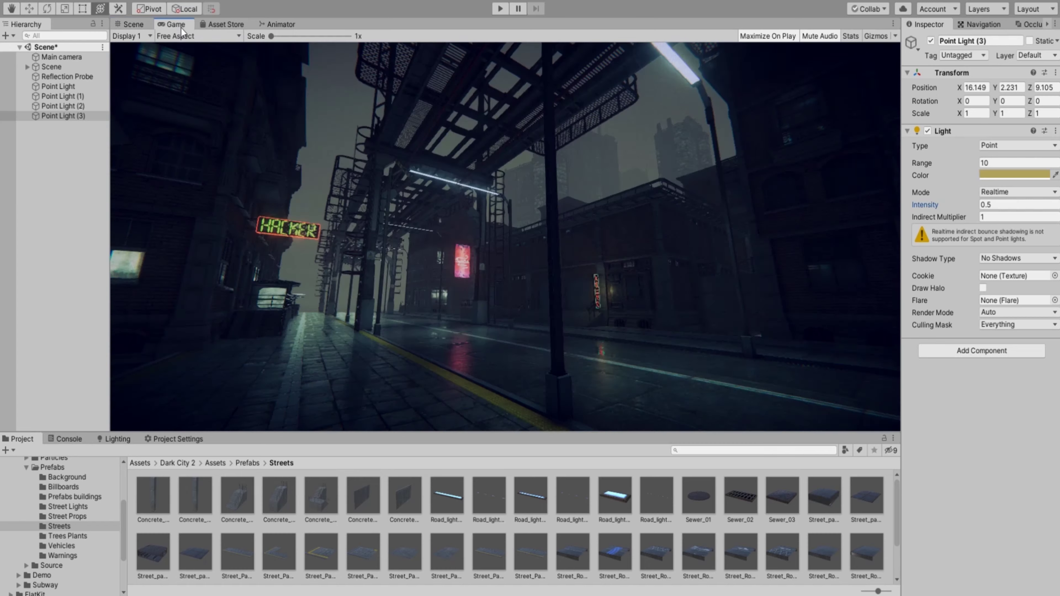
# Slide the yellow light left along the wall and check it through the game camera.
pyautogui.moveTo(453, 168)
pyautogui.mouseDown()
pyautogui.moveTo(220, 260)
pyautogui.moveTo(557, 244)
pyautogui.mouseUp()
pyautogui.click(172, 24)
pyautogui.click(122, 21)
pyautogui.click(172, 24)
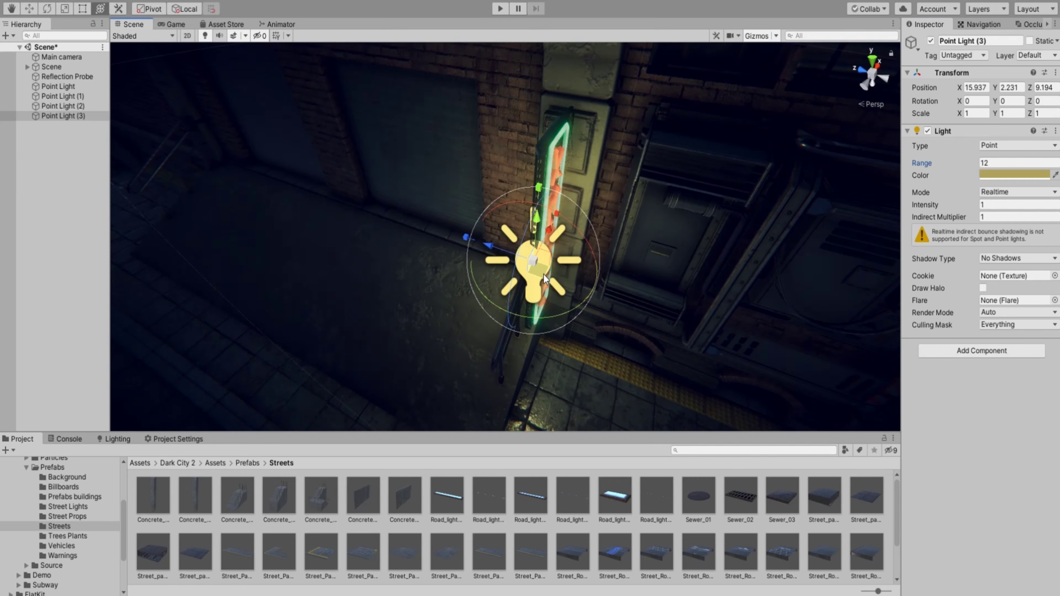
# Place the Garbage4 pile from the street props onto the pavement.
pyautogui.click(67, 516)
pyautogui.moveTo(741, 497); pyautogui.dragTo(491, 331)
pyautogui.moveTo(446, 551); pyautogui.dragTo(417, 362)
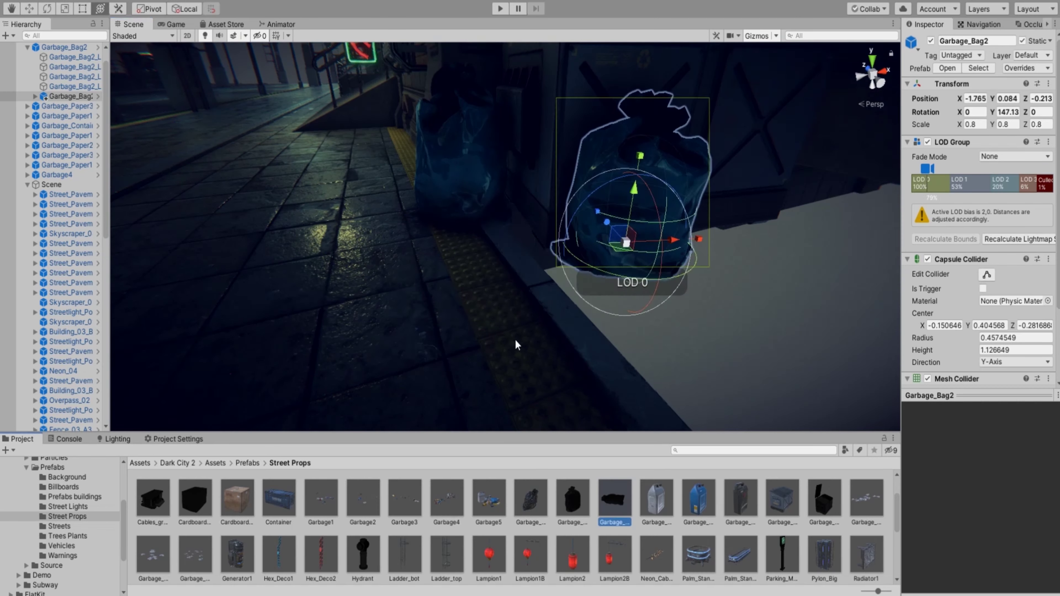
# Place a garbage bag against the wall, add Terminal_02, and angle Truck_01 on the street.
pyautogui.moveTo(516, 344); pyautogui.dragTo(457, 209)
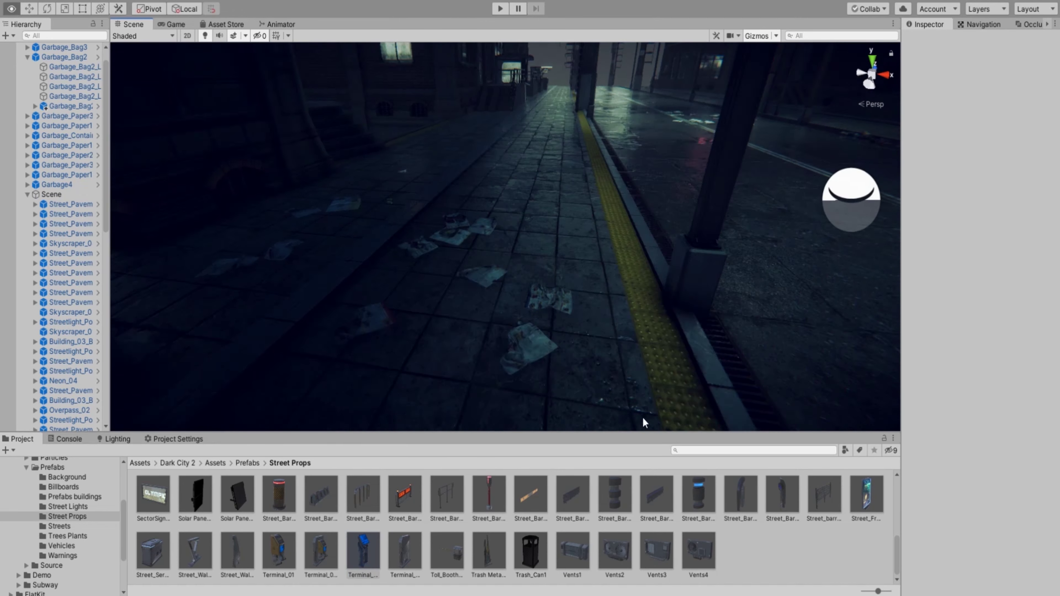
pyautogui.moveTo(380, 539); pyautogui.dragTo(626, 334)
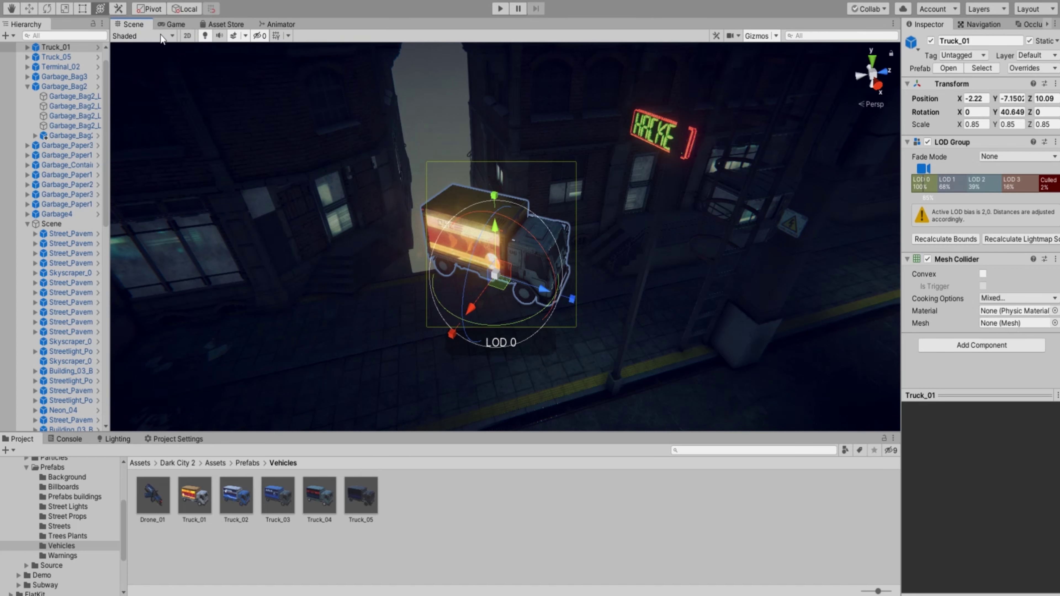
pyautogui.moveTo(493, 267); pyautogui.dragTo(510, 295)
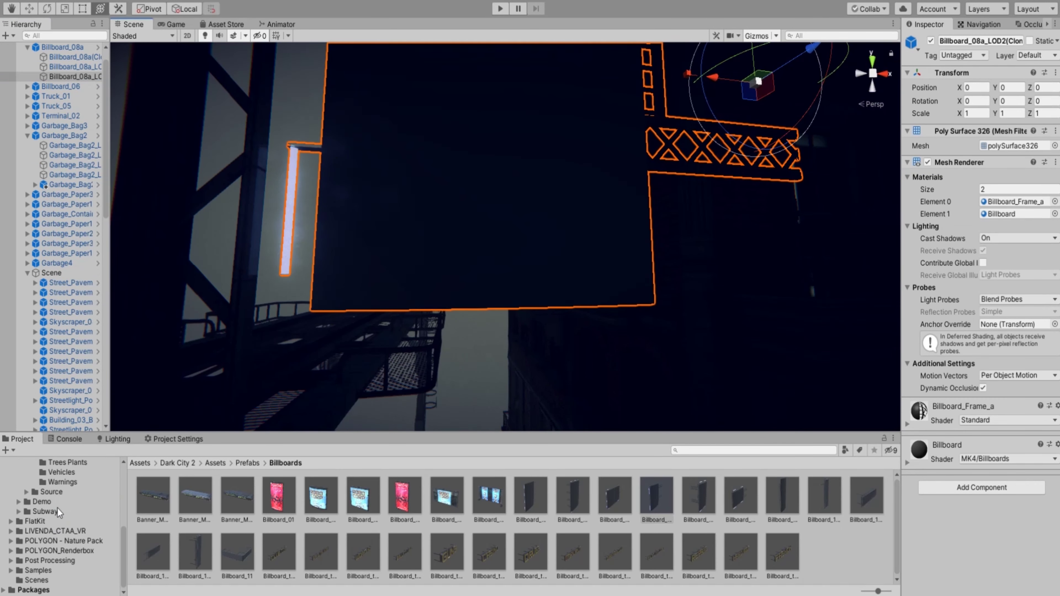
# Duplicate the barrel and set the copy beside the original on the pavement.
pyautogui.click(59, 512)
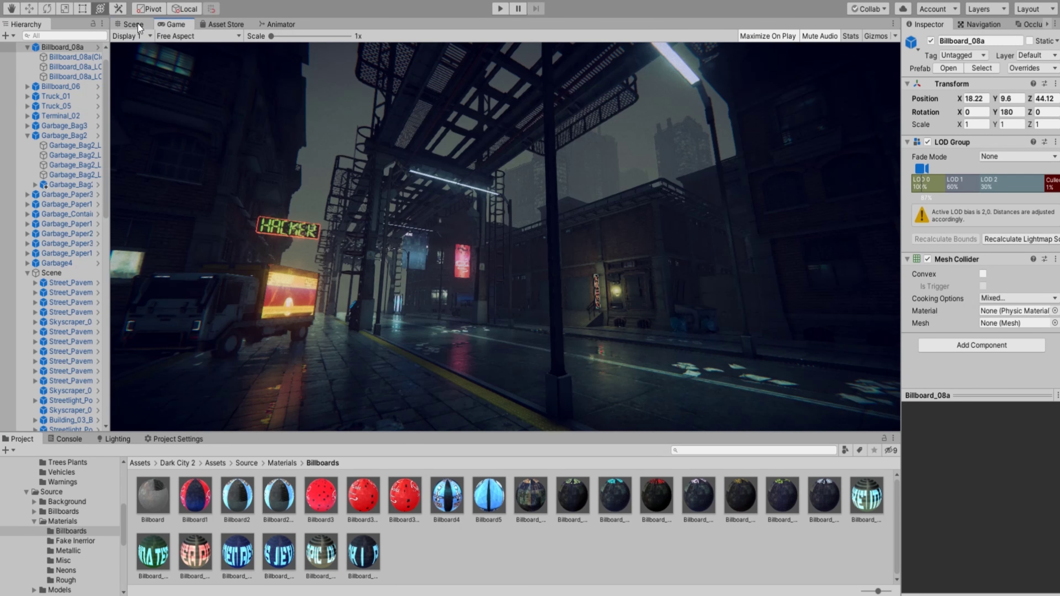
pyautogui.click(137, 24)
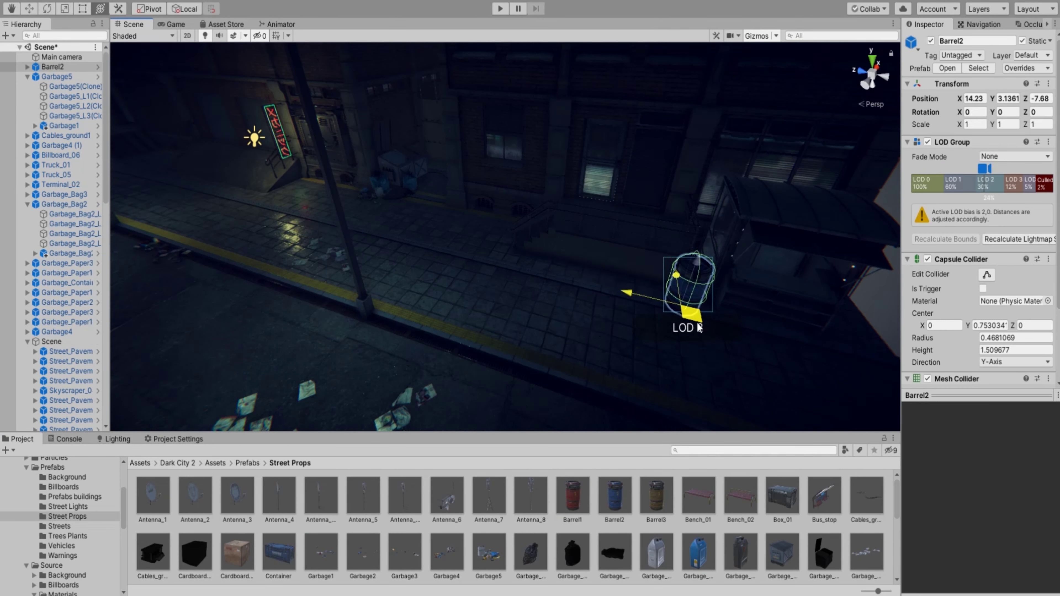
pyautogui.hotkey('ctrl', 'd')
pyautogui.moveTo(549, 342); pyautogui.dragTo(501, 322)
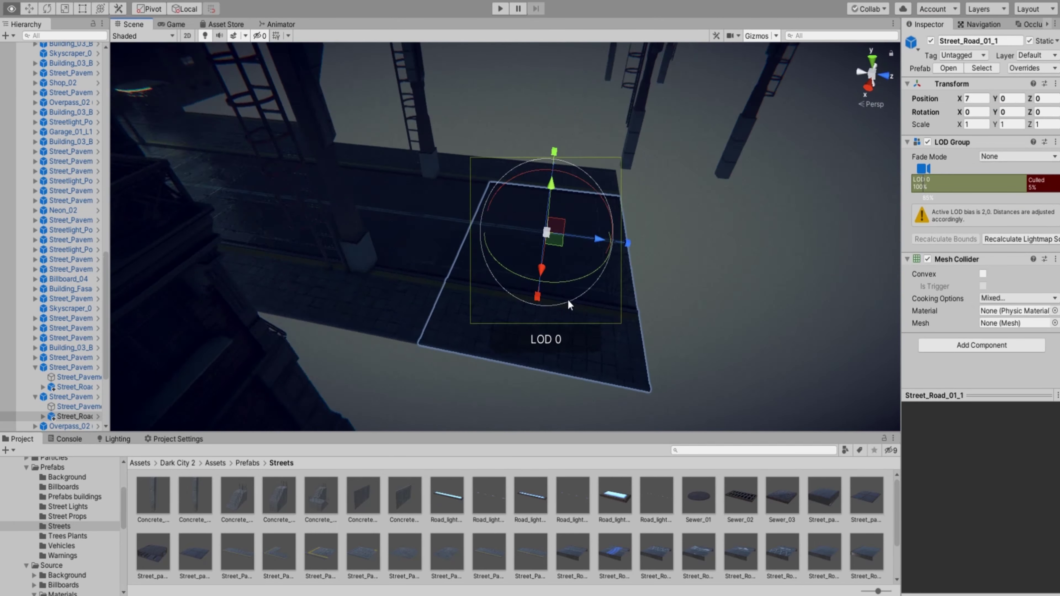
# Select the nested pavement piece at the street's far end, undoing a stray move.
pyautogui.moveTo(567, 299)
pyautogui.keyDown('alt'); pyautogui.mouseDown()
pyautogui.moveTo(538, 179)
pyautogui.moveTo(738, 146)
pyautogui.moveTo(508, 291)
pyautogui.mouseUp(); pyautogui.keyUp('alt')
pyautogui.click(540, 178)
pyautogui.hotkey('ctrl', 'z')
pyautogui.hotkey('ctrl', 'z')
pyautogui.click(508, 291)
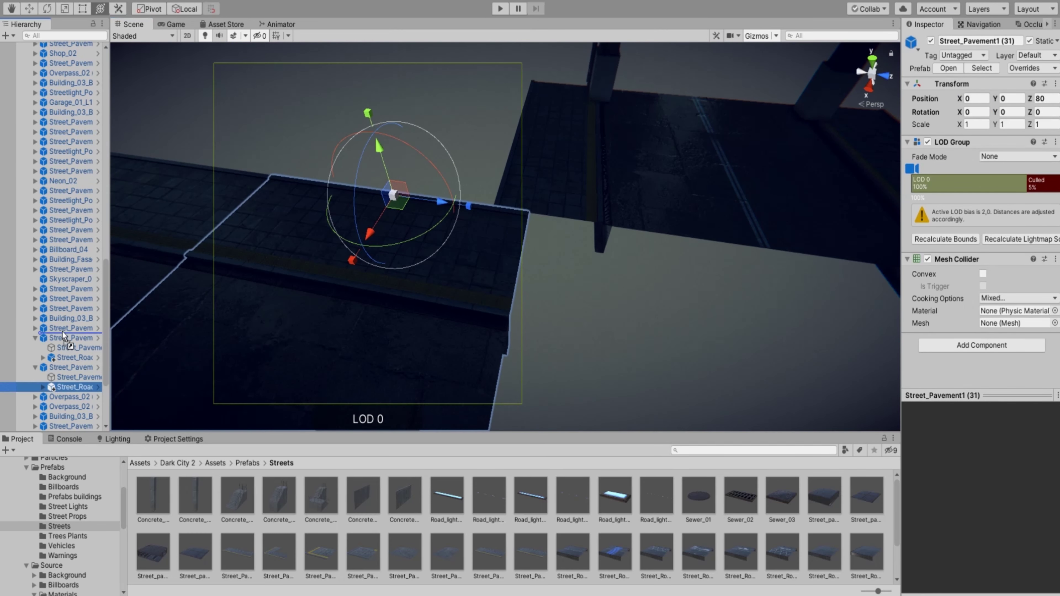
pyautogui.press('f')
pyautogui.moveTo(459, 251)
pyautogui.keyDown('alt'); pyautogui.mouseDown()
pyautogui.moveTo(366, 293)
pyautogui.moveTo(738, 202)
pyautogui.mouseUp(); pyautogui.keyUp('alt')
pyautogui.click(737, 202)
# Set the far pavement piece to Z 95 and place a duplicate at X 1.
pyautogui.click(1046, 98)
pyautogui.write('95')
pyautogui.press('Return')
pyautogui.hotkey('ctrl', 'd')
pyautogui.keyDown('alt'); pyautogui.moveTo(543, 251); pyautogui.dragTo(675, 306); pyautogui.keyUp('alt')
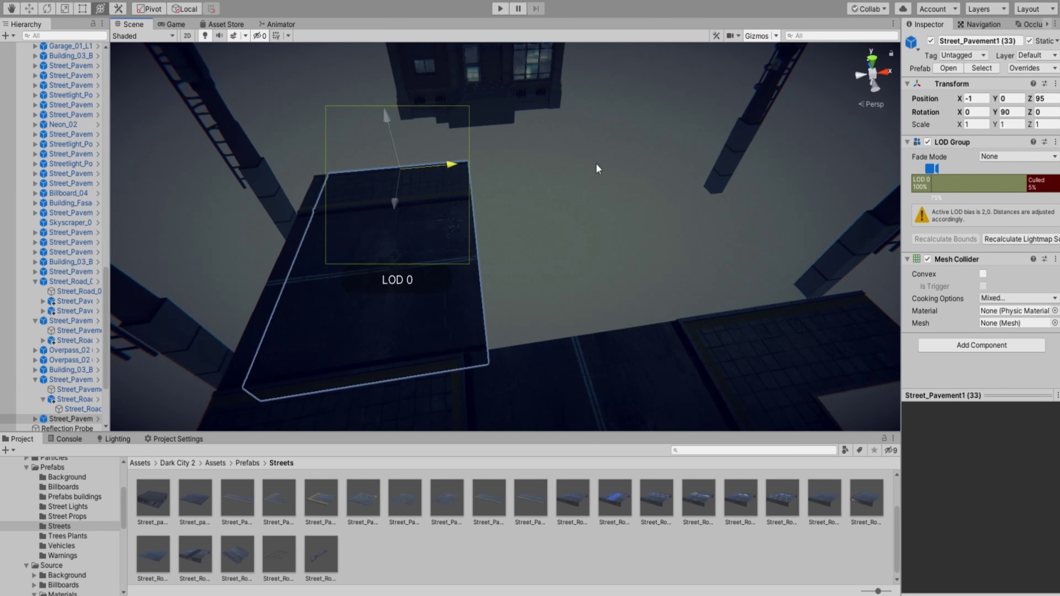
pyautogui.click(975, 99)
pyautogui.write('1')
pyautogui.press('Return')
# Add another pavement copy positioned at X 7.
pyautogui.moveTo(558, 278)
pyautogui.keyDown('alt'); pyautogui.mouseDown()
pyautogui.moveTo(622, 133)
pyautogui.moveTo(338, 121)
pyautogui.moveTo(548, 219)
pyautogui.moveTo(519, 223)
pyautogui.moveTo(511, 305)
pyautogui.mouseUp(); pyautogui.keyUp('alt')
pyautogui.click(547, 224)
pyautogui.hotkey('ctrl', 'd')
pyautogui.click(976, 99)
pyautogui.write('7')
pyautogui.press('Return')
# Place a road piece from the street assets and nest it under the neighbouring pavement.
pyautogui.scroll(2, 824, 522)
pyautogui.click(825, 537)
pyautogui.moveTo(824, 536)
pyautogui.mouseDown()
pyautogui.moveTo(385, 263)
pyautogui.moveTo(459, 272)
pyautogui.mouseUp()
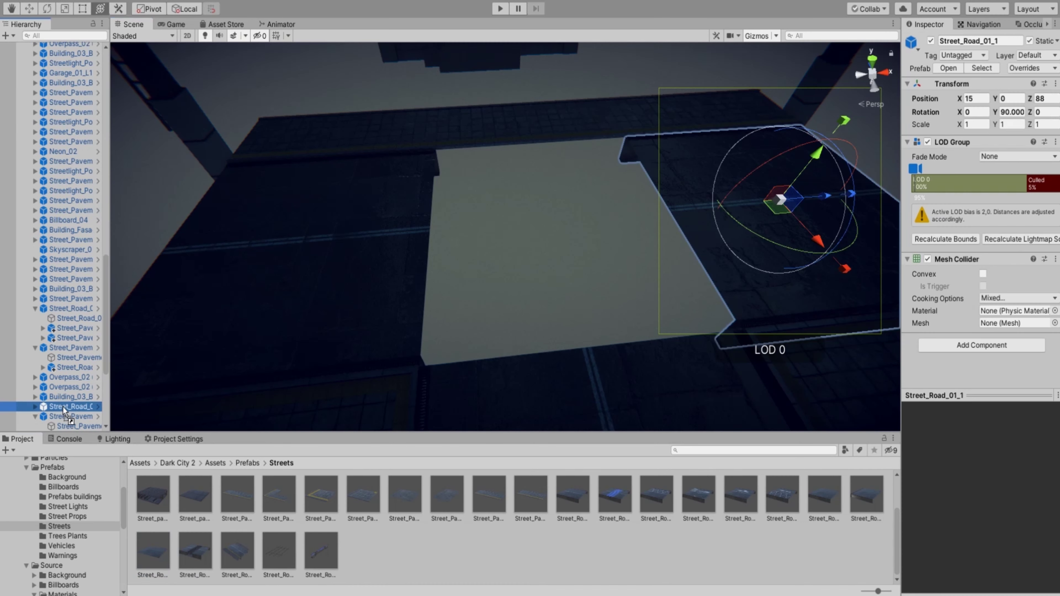
pyautogui.scroll(-2, 63, 293)
pyautogui.doubleClick(71, 380)
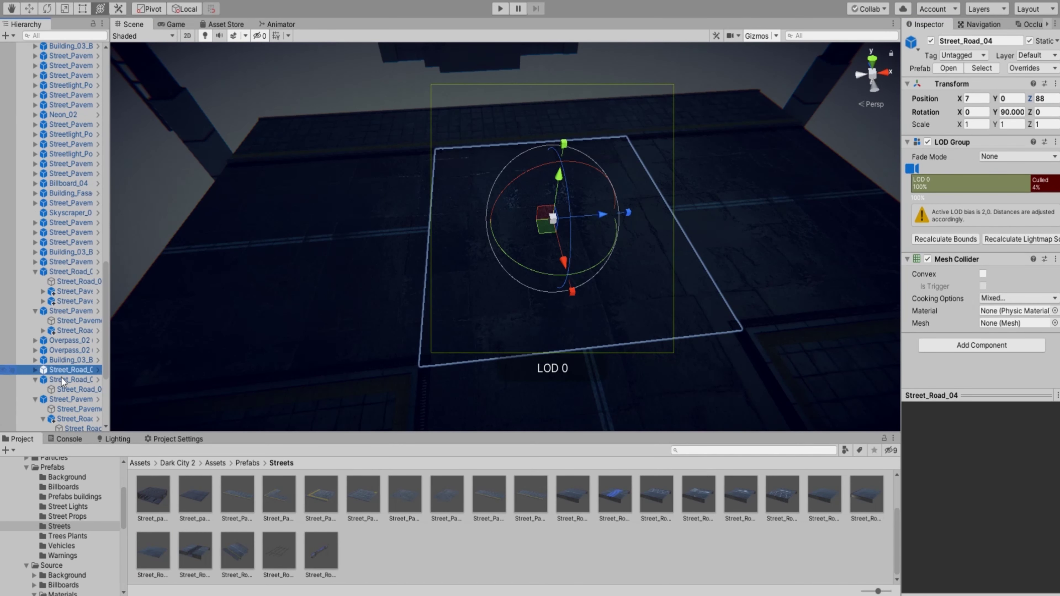
pyautogui.click(326, 278)
pyautogui.moveTo(91, 409); pyautogui.dragTo(62, 303)
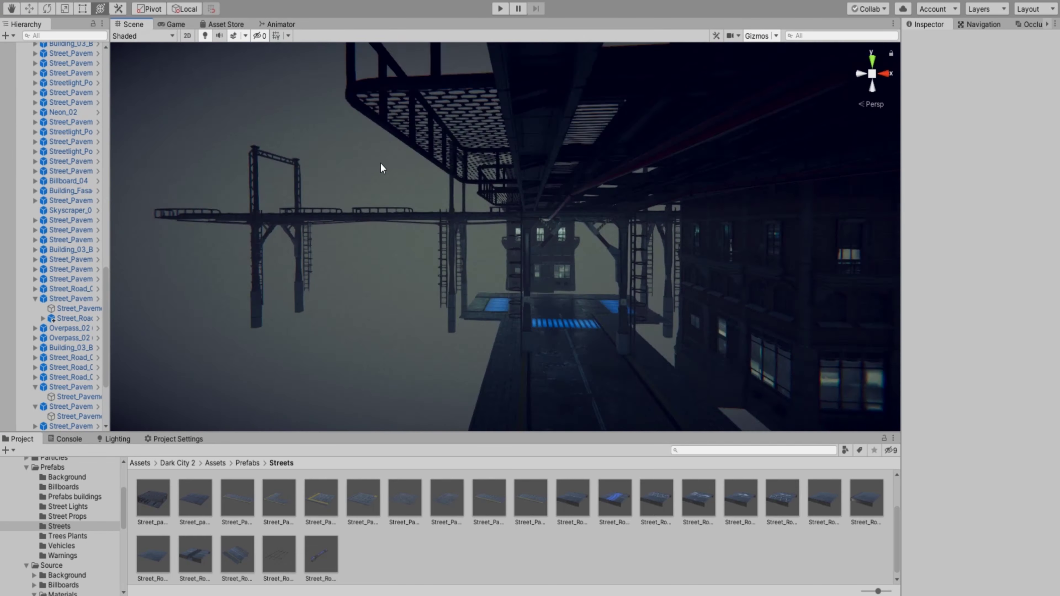
pyautogui.keyDown('alt'); pyautogui.moveTo(380, 162); pyautogui.dragTo(536, 314); pyautogui.keyUp('alt')
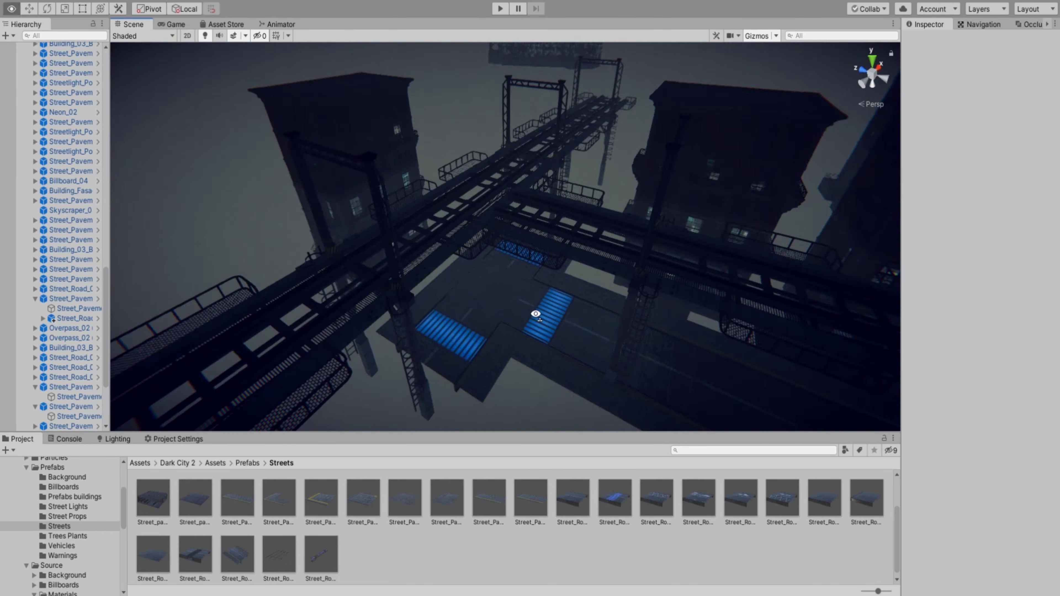
# Move the pavement piece beside the new road to X -9.
pyautogui.click(536, 314)
pyautogui.doubleClick(976, 98)
pyautogui.write('-9')
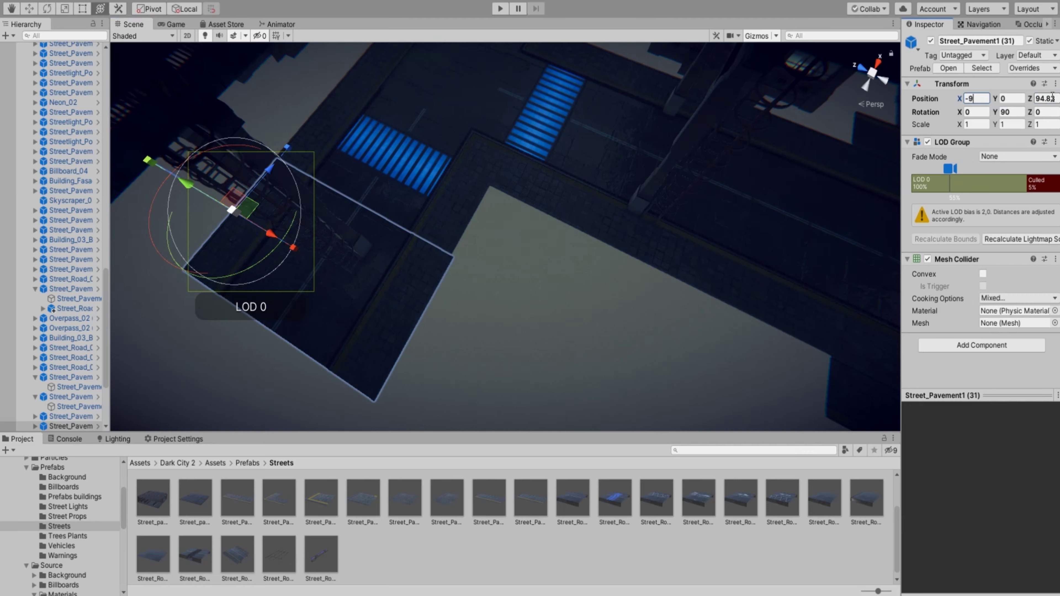
pyautogui.click(411, 128)
# Select several overpass sections at the far end of the street.
pyautogui.moveTo(499, 194)
pyautogui.keyDown('alt'); pyautogui.mouseDown()
pyautogui.moveTo(547, 226)
pyautogui.moveTo(556, 191)
pyautogui.moveTo(414, 241)
pyautogui.mouseUp(); pyautogui.keyUp('alt')
pyautogui.click(555, 196)
pyautogui.scroll(5, 503, 224)
pyautogui.keyDown('shift'); pyautogui.click(504, 224); pyautogui.keyUp('shift')
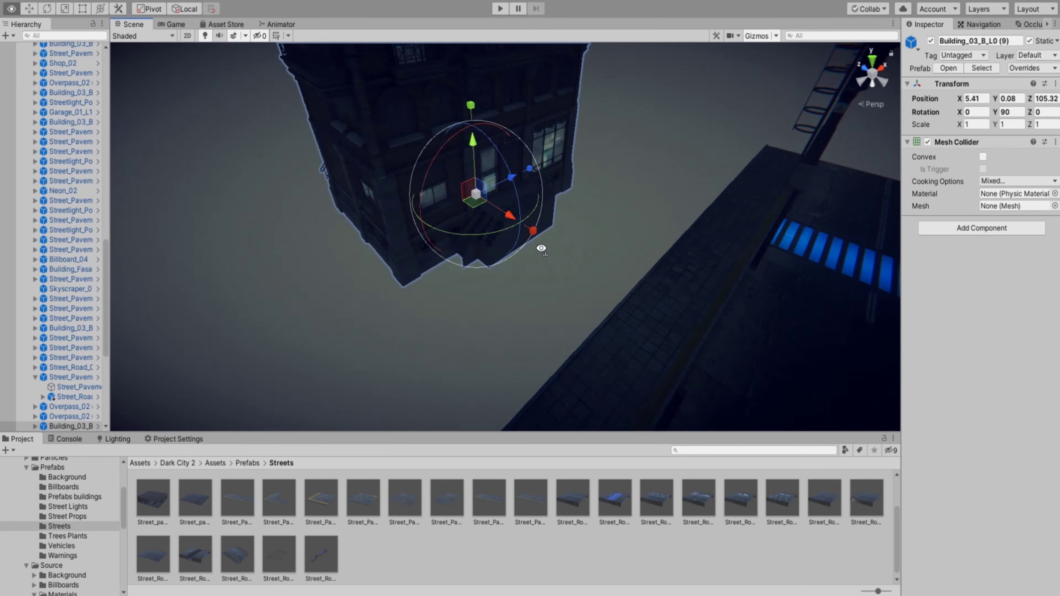
pyautogui.click(66, 478)
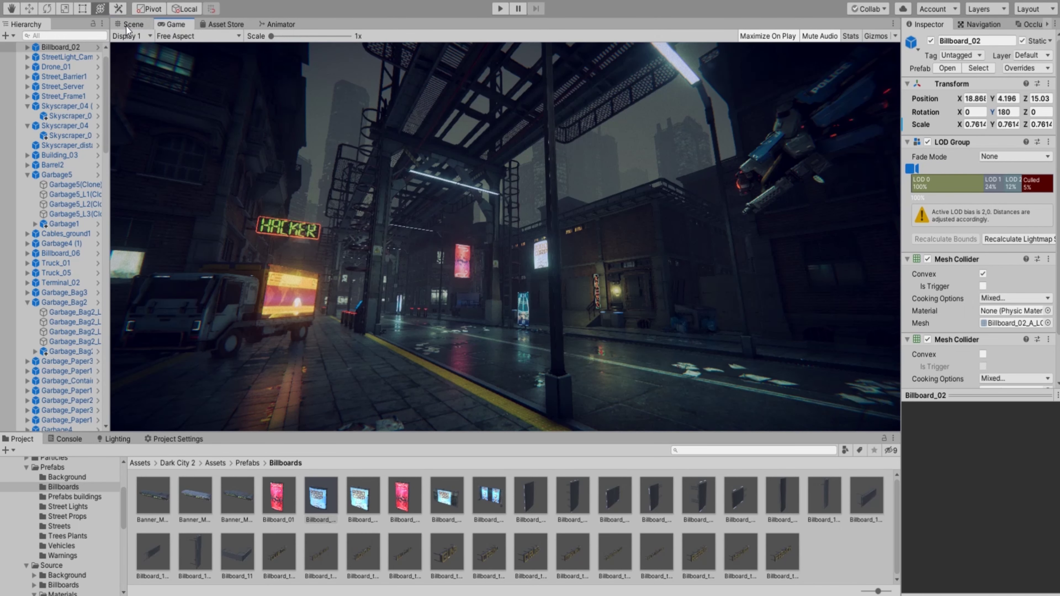
# Return to the Scene view to reposition the ROBO CORP billboard.
pyautogui.click(127, 25)
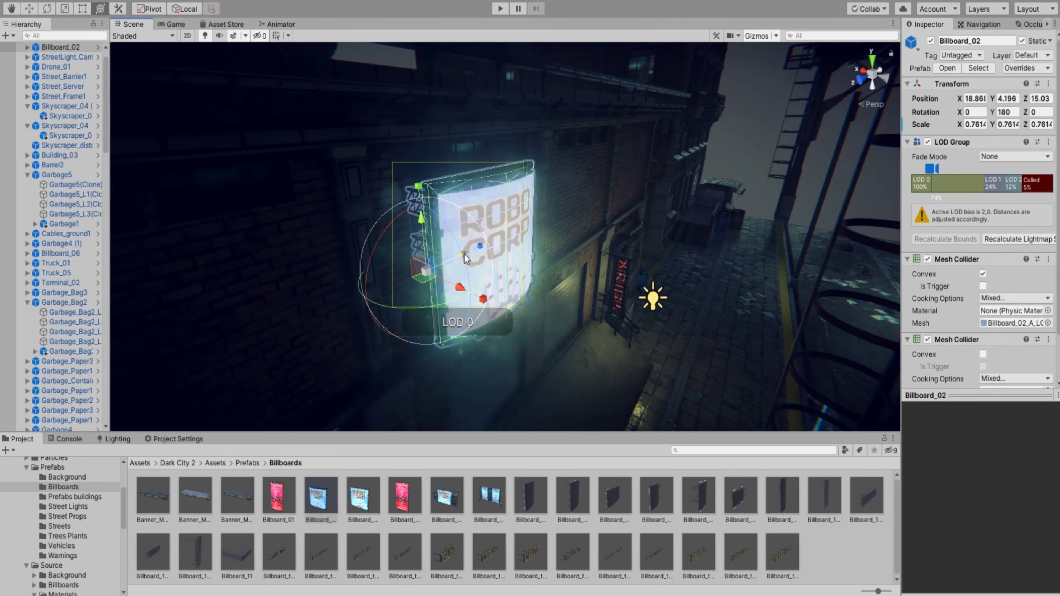